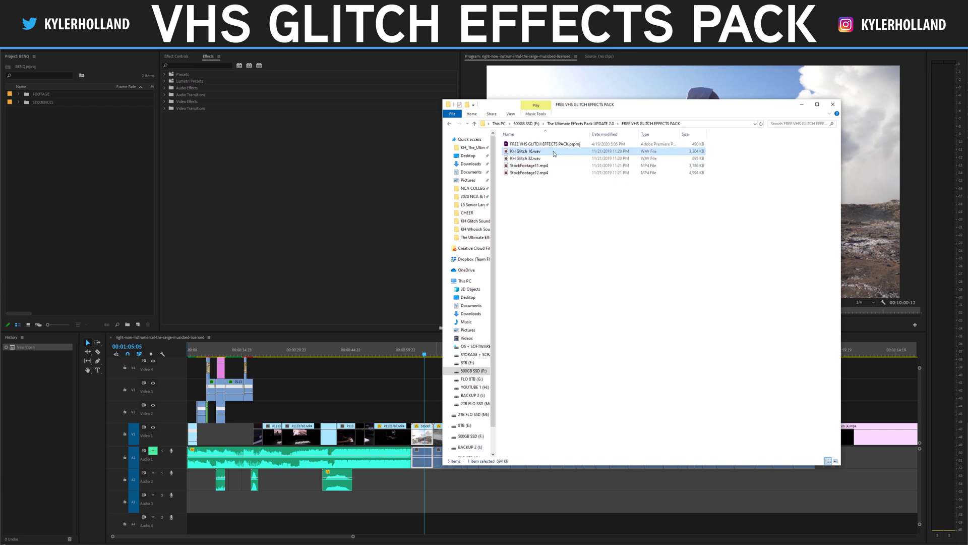
- Set the glitch pack's file window aside and play the main sequence from about 00:01:20
click(554, 172)
click(551, 188)
click(802, 104)
click(429, 355)
drag(429, 355, 478, 356)
key(space)
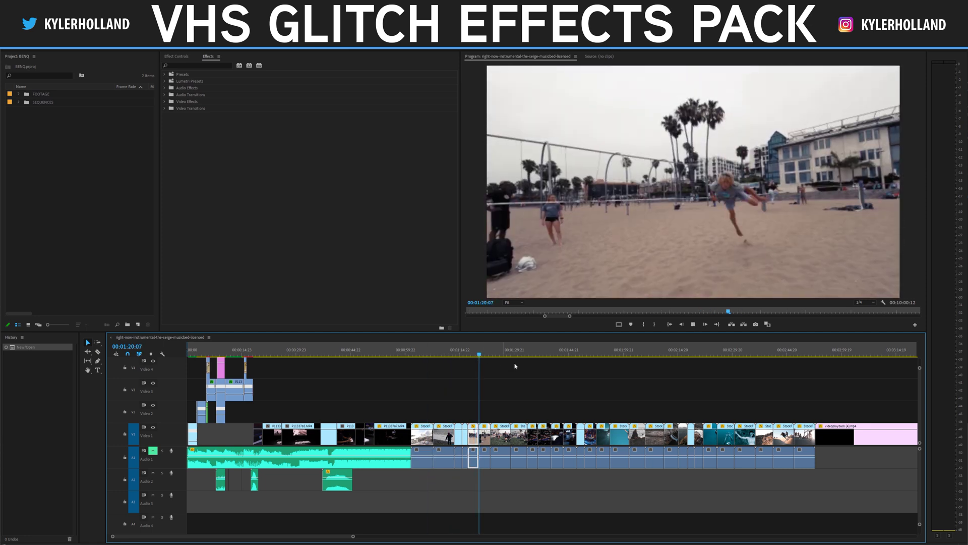
- Import FREE VHS GLITCH EFFECTS PACK.prproj from its folder into the project as an entire project
key(alt+Tab)
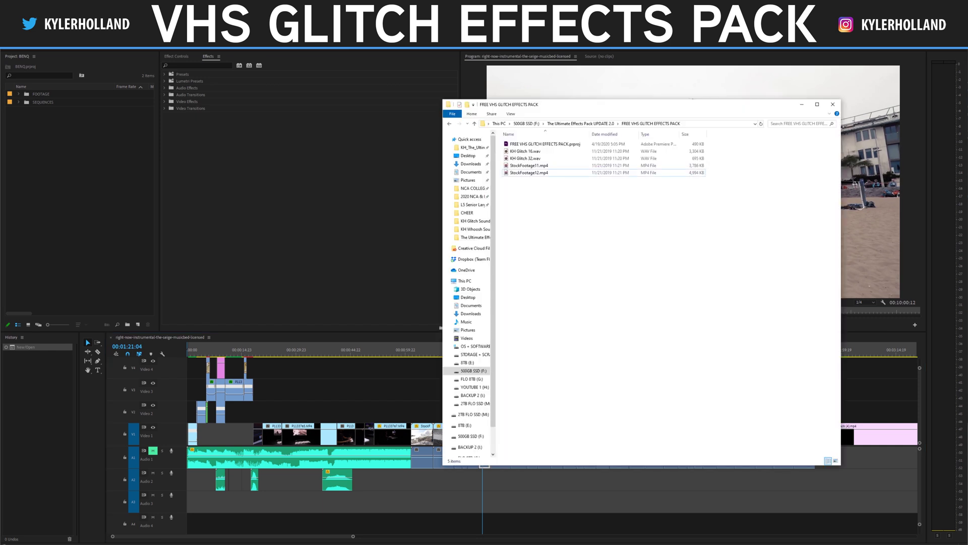
click(548, 145)
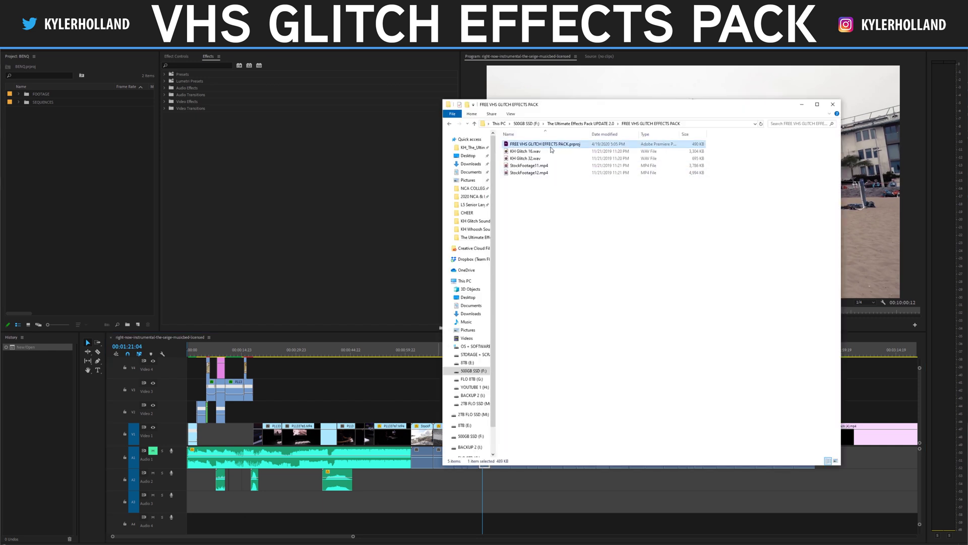
drag(552, 149, 51, 167)
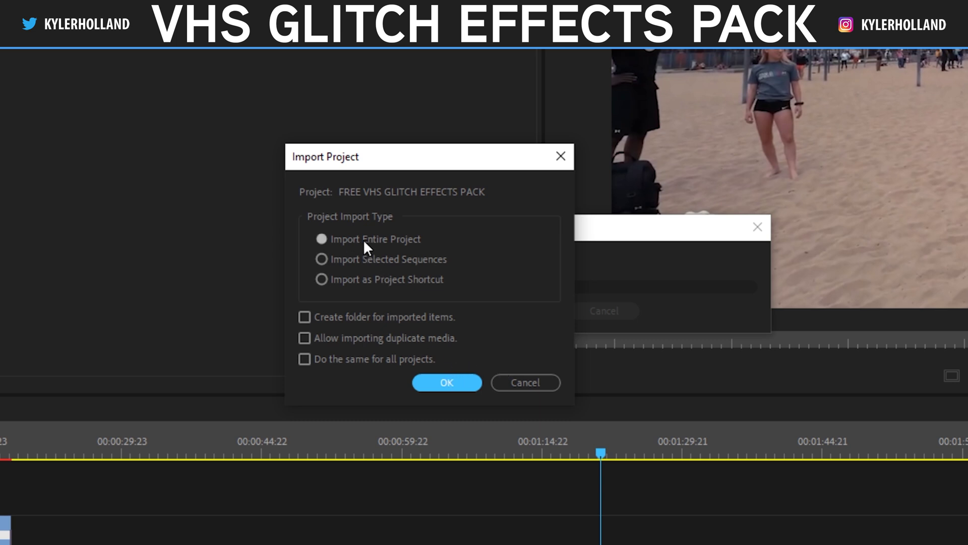
click(445, 381)
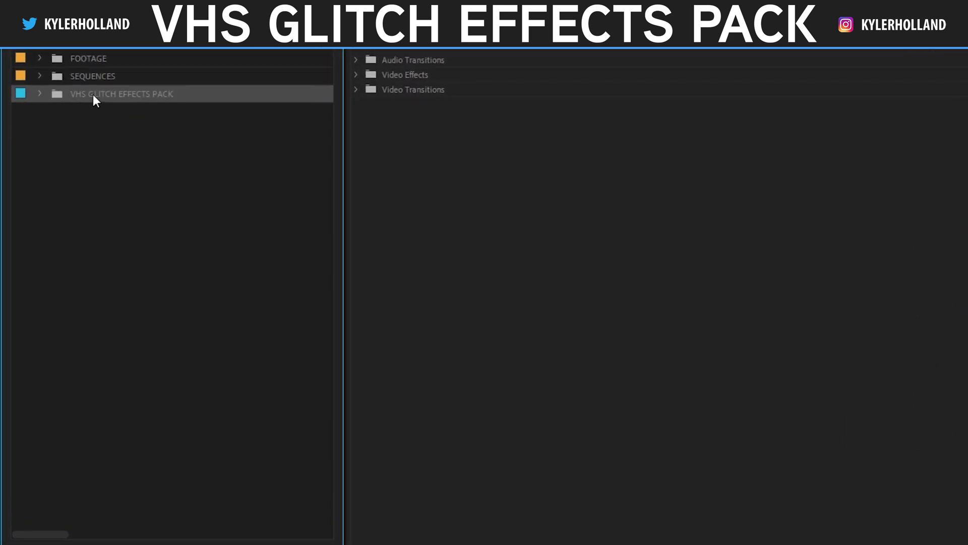
- Expand the VHS GLITCH EFFECTS PACK bin and its Black + White Hold, Black + White Smooth, RGB Hold and RGB Smooth bins
click(42, 92)
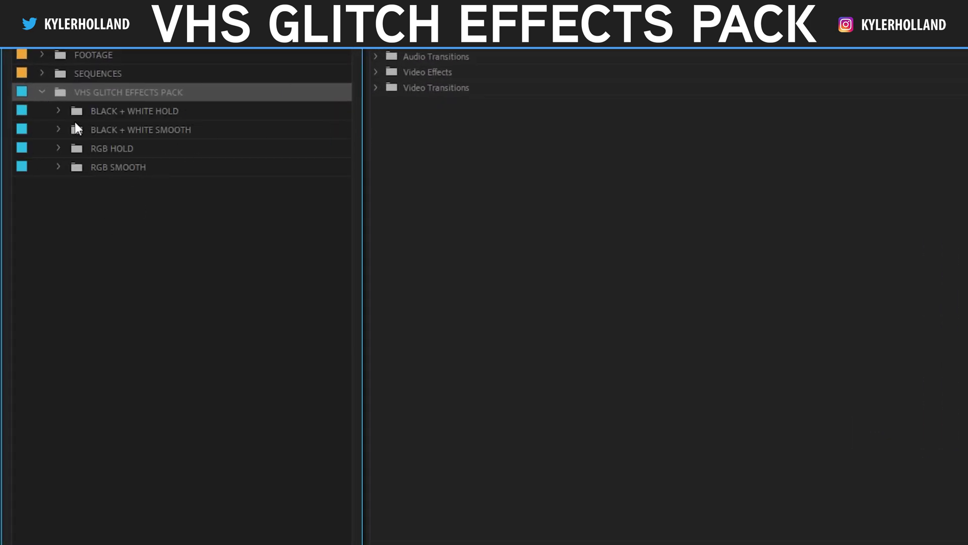
click(59, 111)
click(58, 223)
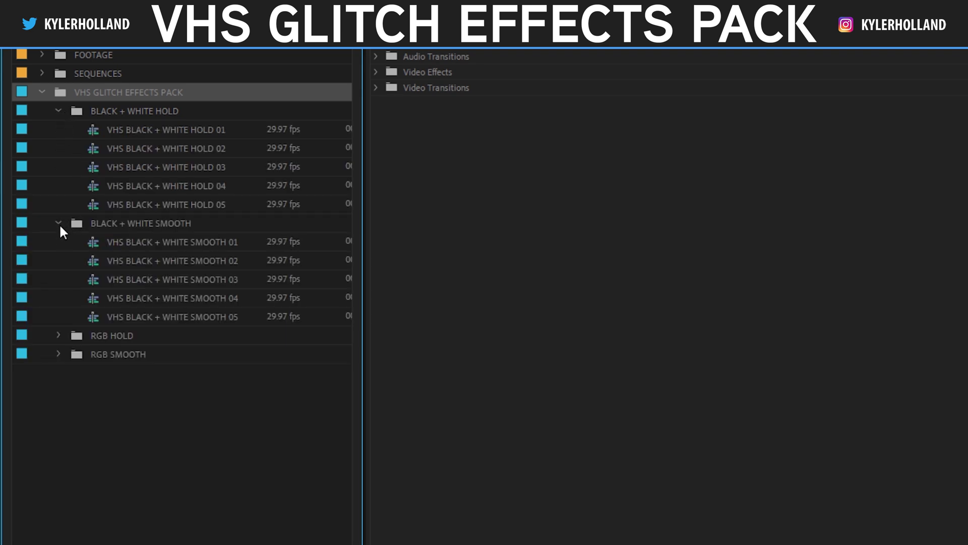
click(58, 335)
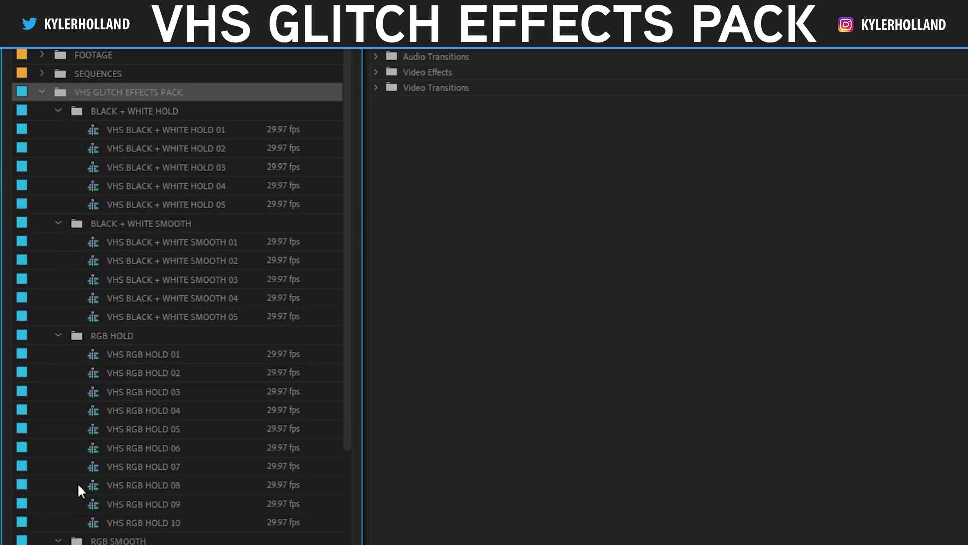
click(58, 541)
scroll(129, 390, down, 2)
- Open the VHS RGB HOLD 01 sequence and play through its glitch transition
double_click(99, 261)
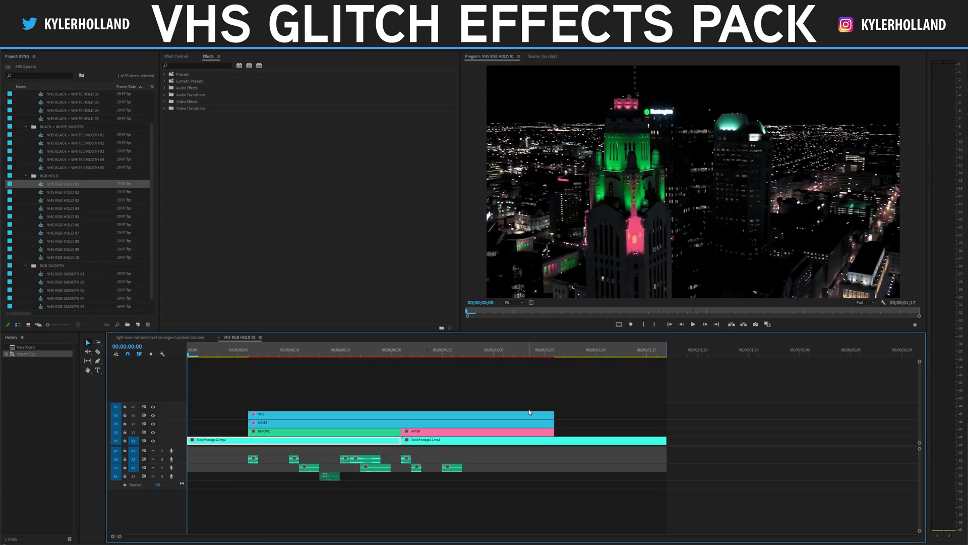
key(space)
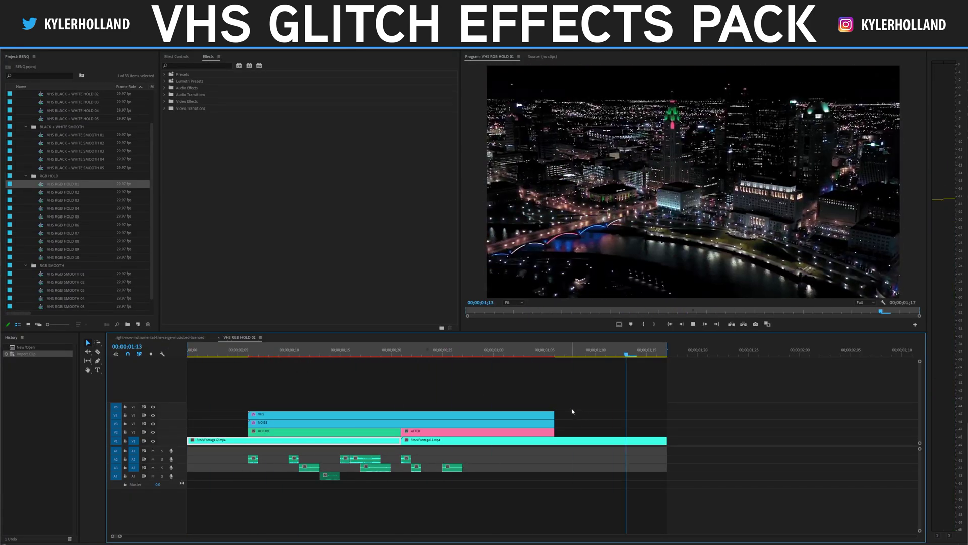
key(space)
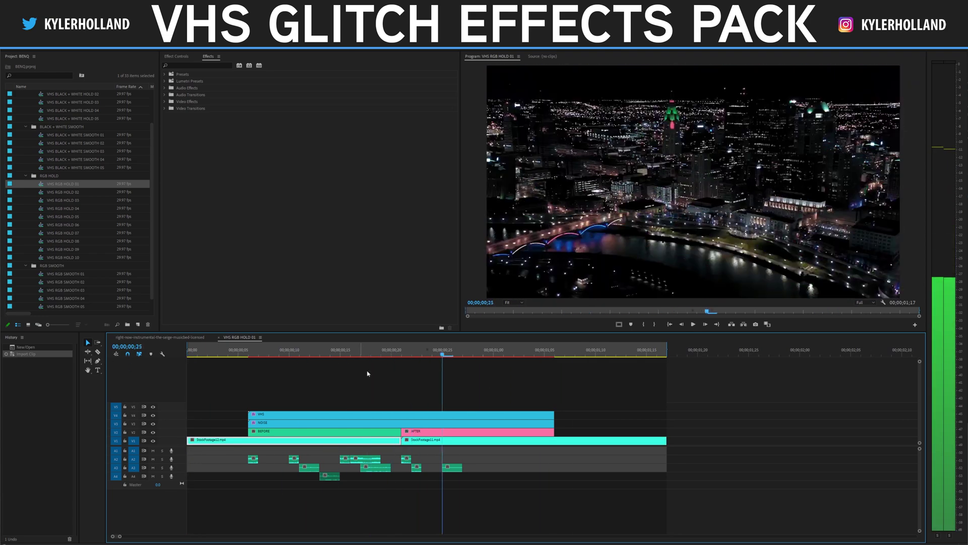
- Close the preset sequence and overwrite VHS RGB HOLD 01 above the cut between StockFootage8 and StockFootage9 in the main sequence
click(219, 337)
mouse_move(488, 352)
mouse_down()
mouse_move(510, 351)
mouse_move(483, 352)
mouse_up()
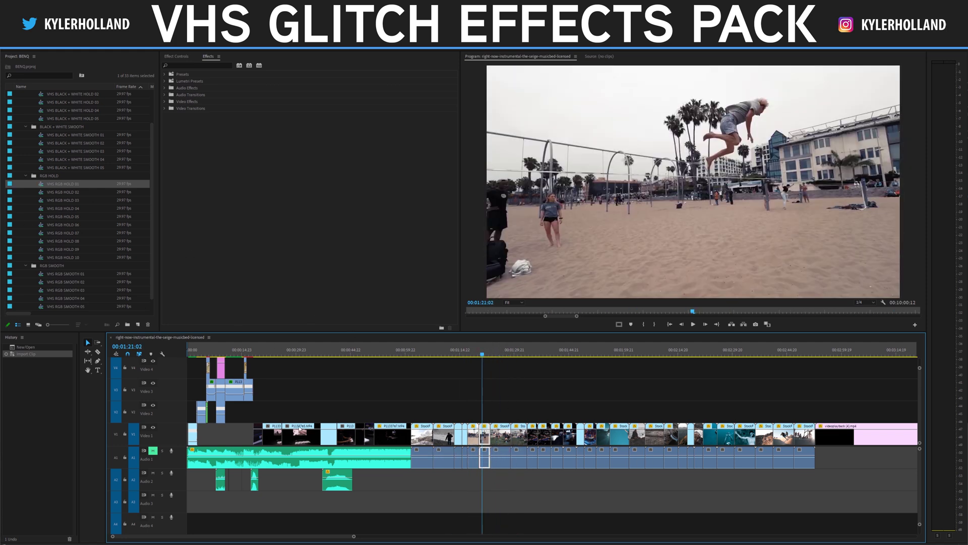
drag(42, 189, 362, 412)
key(equal)
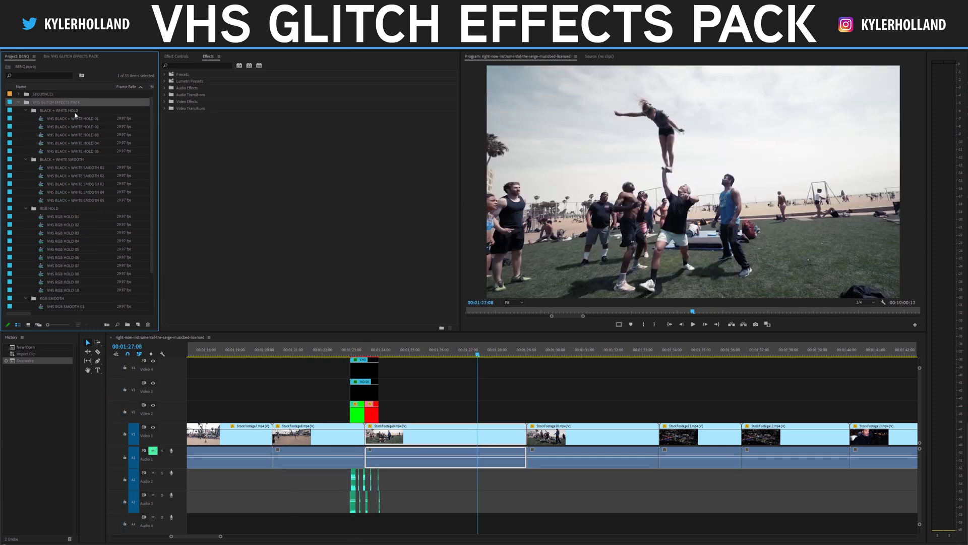
- Browse the glitch presets in the imported bins and select VHS BLACK + WHITE HOLD 01
scroll(76, 115, down, 3)
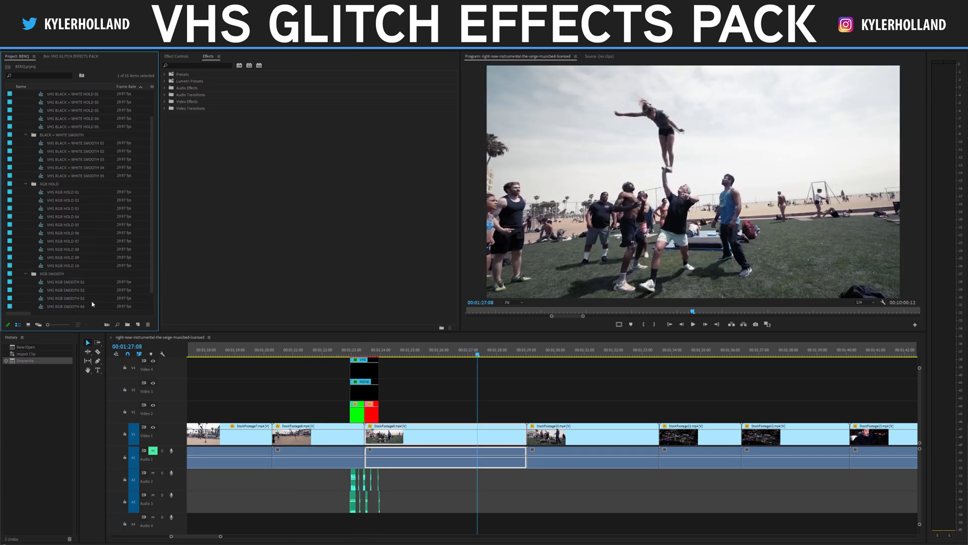
scroll(74, 195, up, 3)
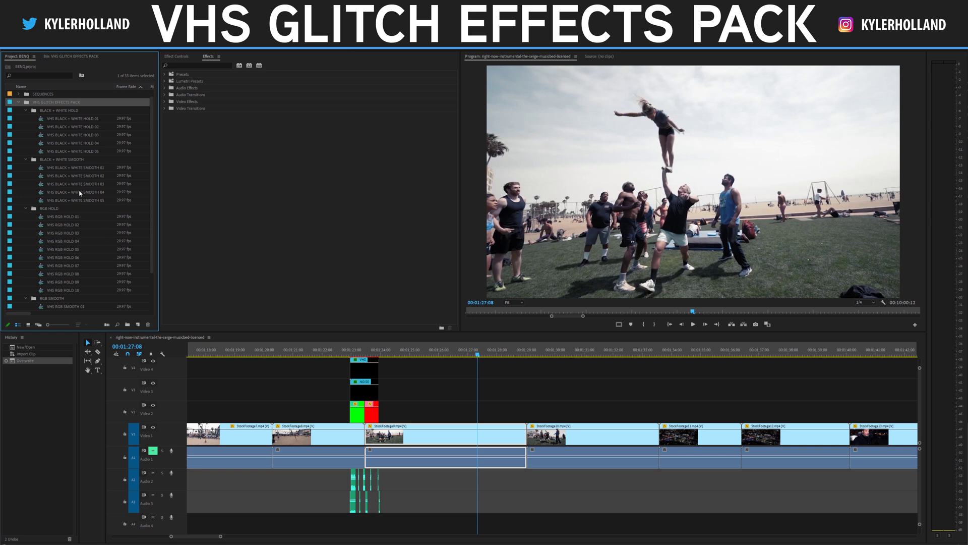
scroll(81, 191, up, 1)
click(69, 128)
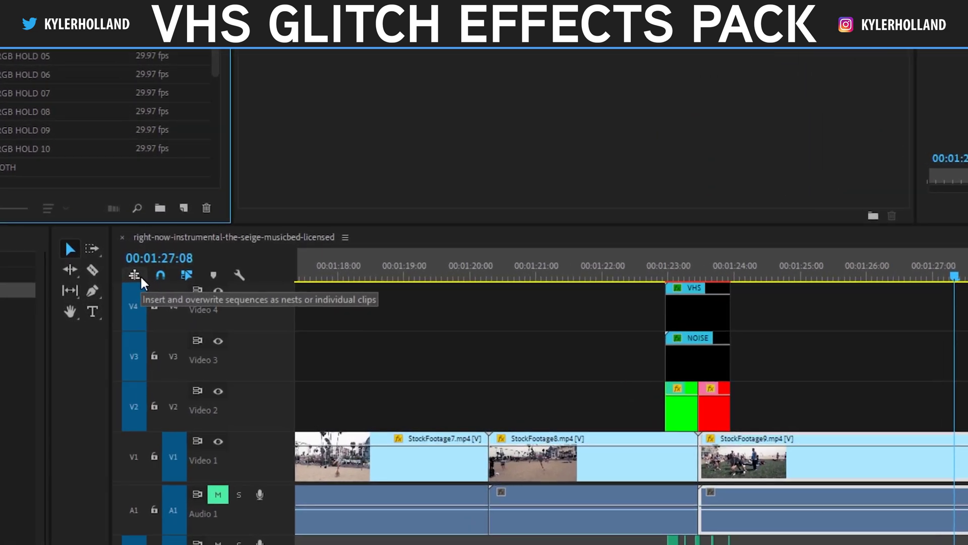
- Toggle inserting sequences as nests in the timeline and return to inserting individual clips
click(138, 275)
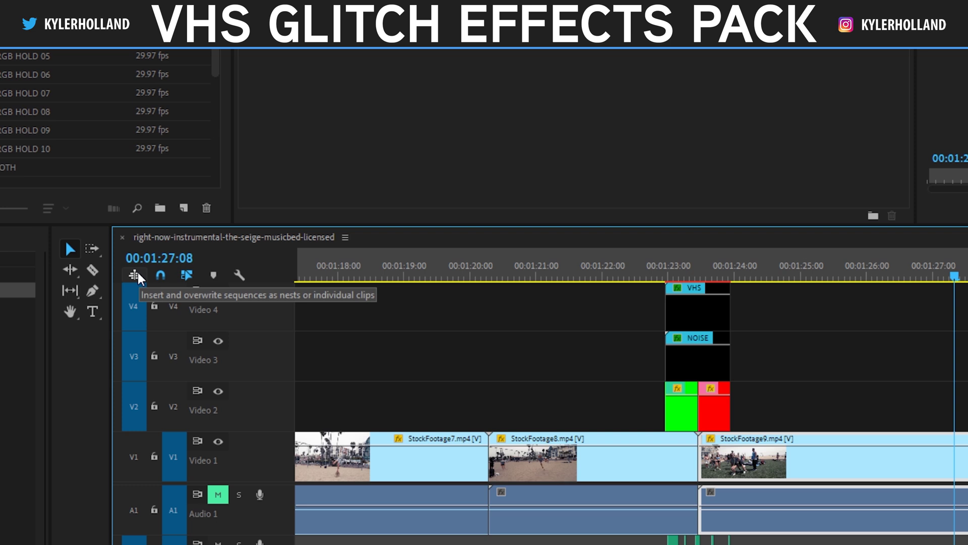
click(139, 277)
click(141, 277)
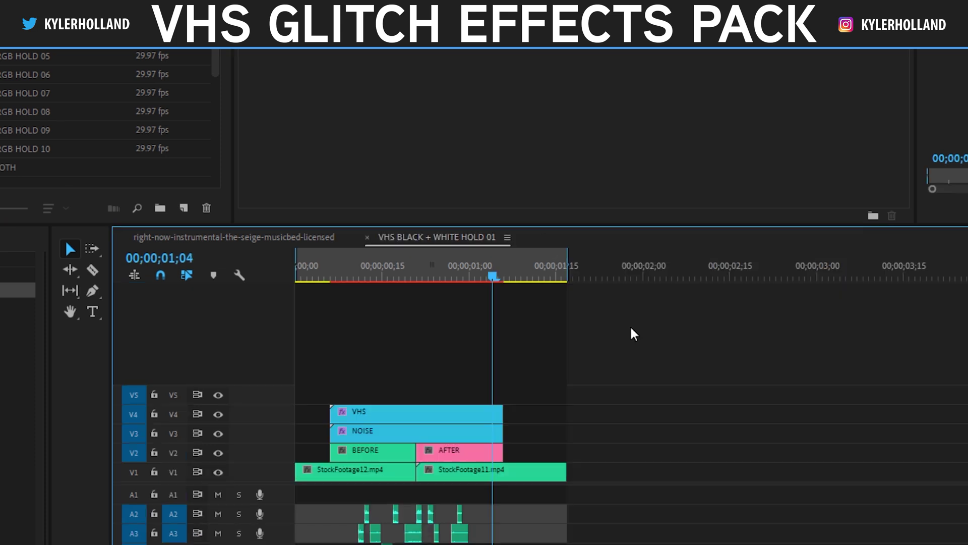
- Examine the StockFootage clips on V1 of VHS BLACK + WHITE HOLD 01 and toggle the main sequence's V1 source patch on and off
click(494, 476)
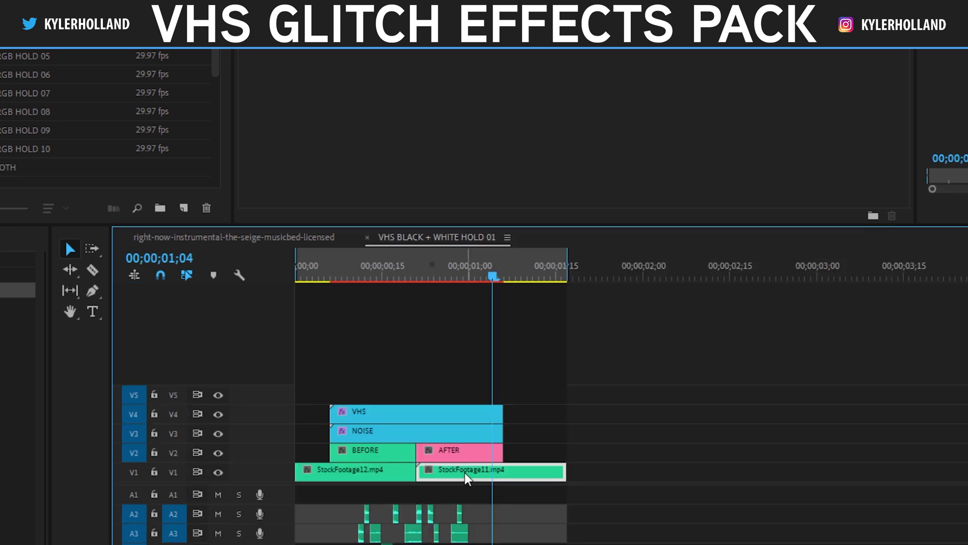
click(350, 474)
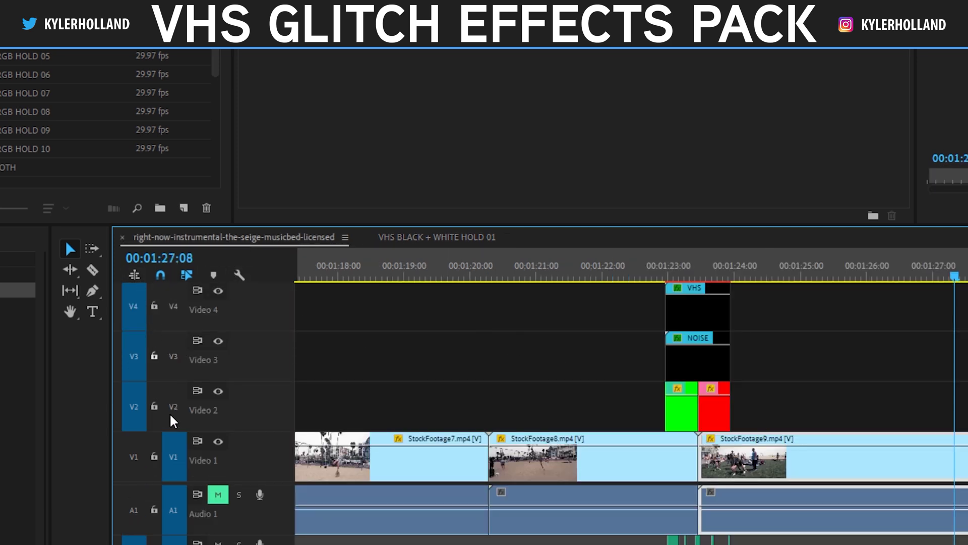
click(130, 461)
click(133, 466)
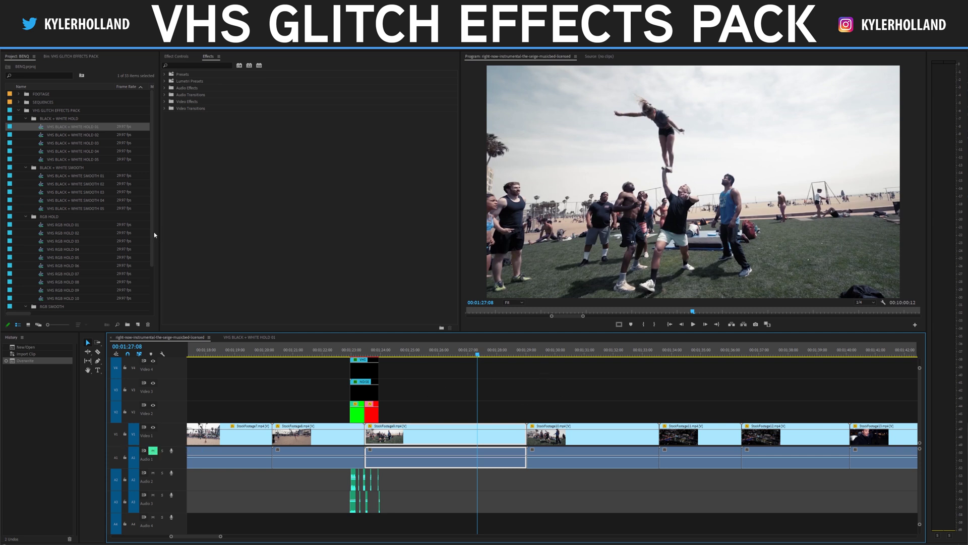
- Overwrite VHS BLACK + WHITE HOLD 01 above StockFootage9 and StockFootage10, with its Before and After layers meeting at their cut
drag(61, 132, 519, 418)
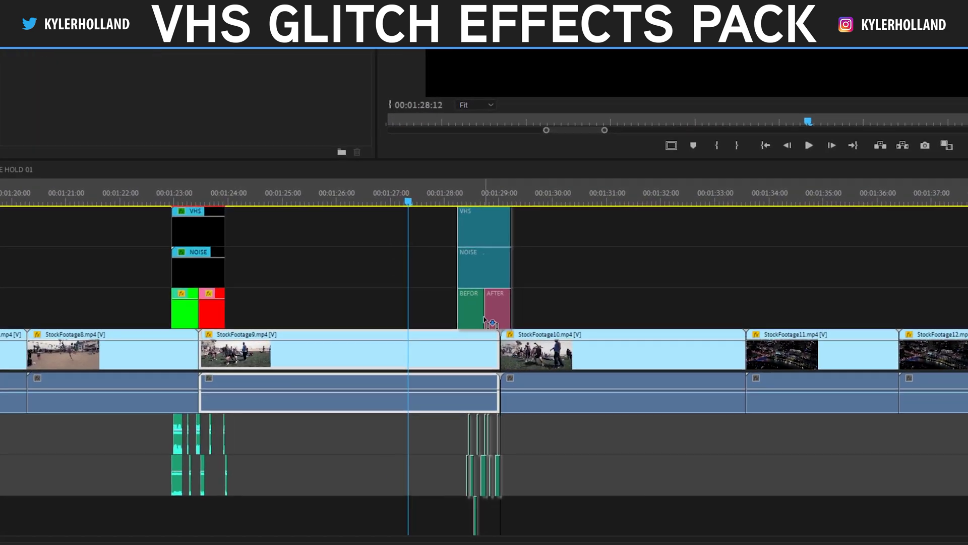
drag(484, 320, 512, 316)
mouse_move(503, 266)
mouse_down()
mouse_move(483, 264)
mouse_move(537, 263)
mouse_move(495, 264)
mouse_up()
scroll(483, 264, up, 2)
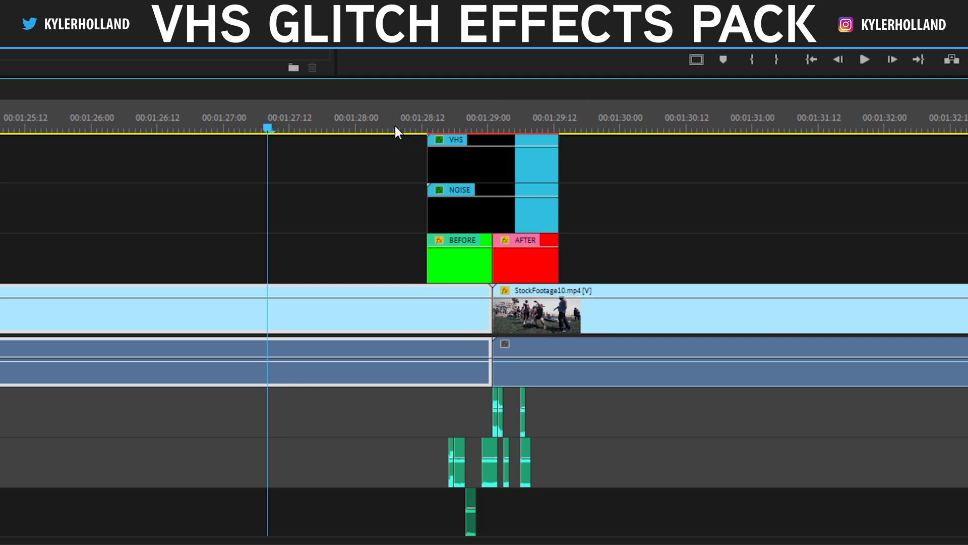
- Play the glitch transition between StockFootage9 and StockFootage10
key(space)
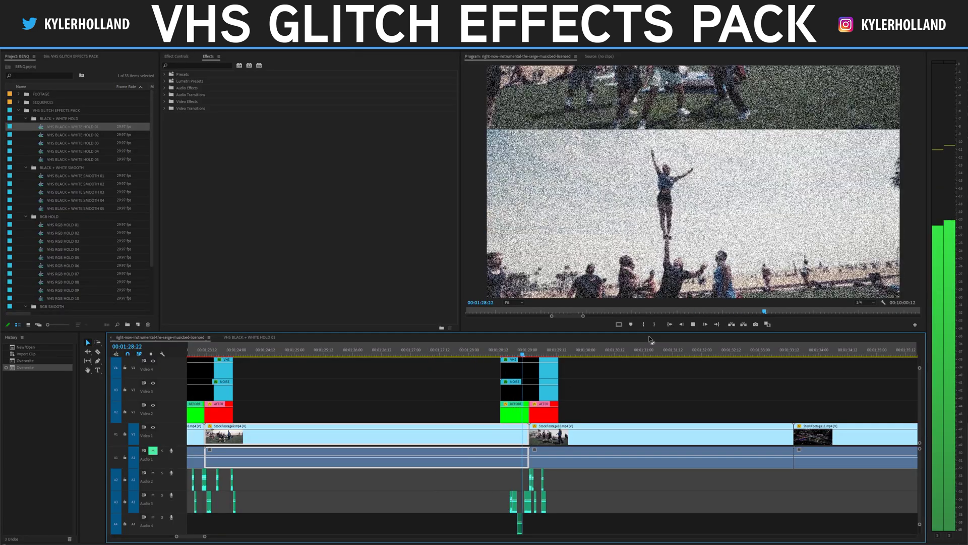
click(469, 353)
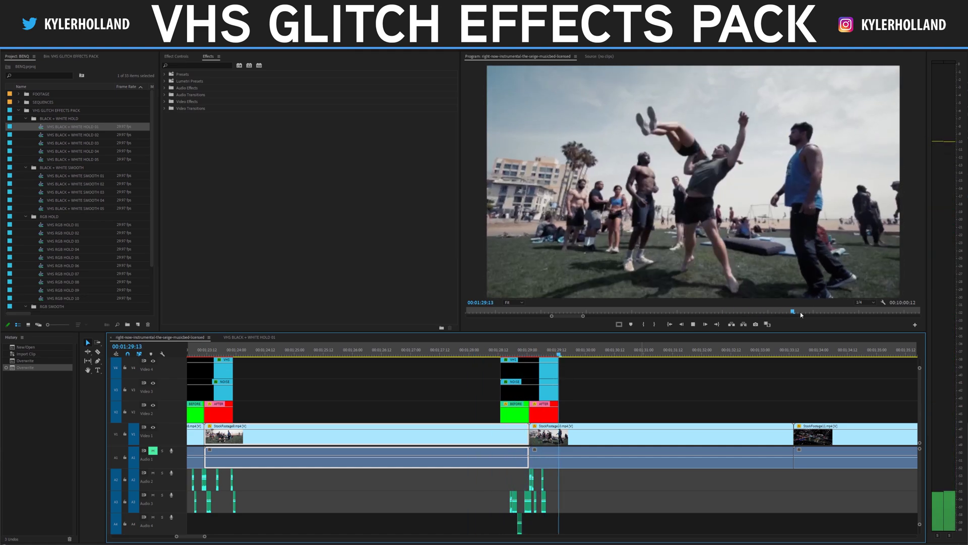
key(space)
- Set the program playback resolution to Full and replay the black-and-white glitch transition from 00:01:28:06
click(865, 302)
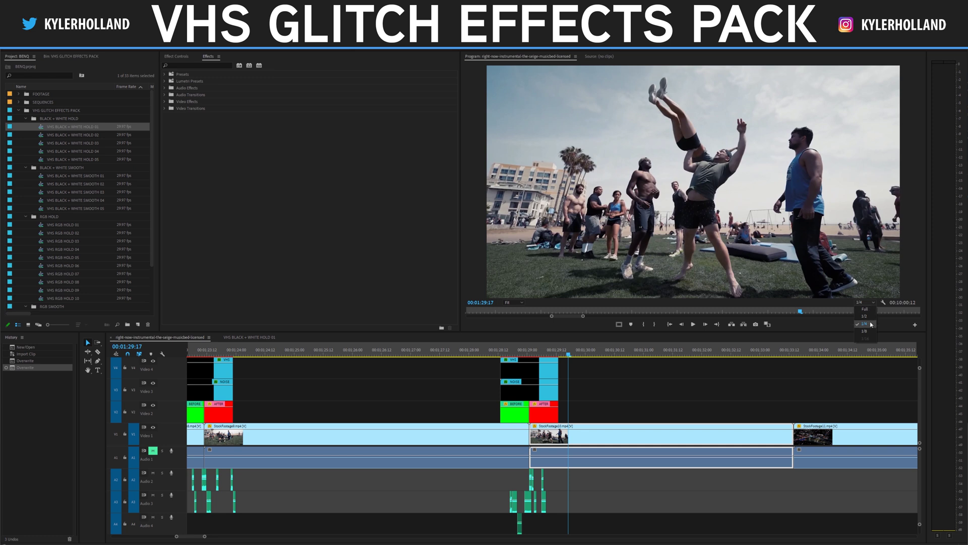
click(864, 309)
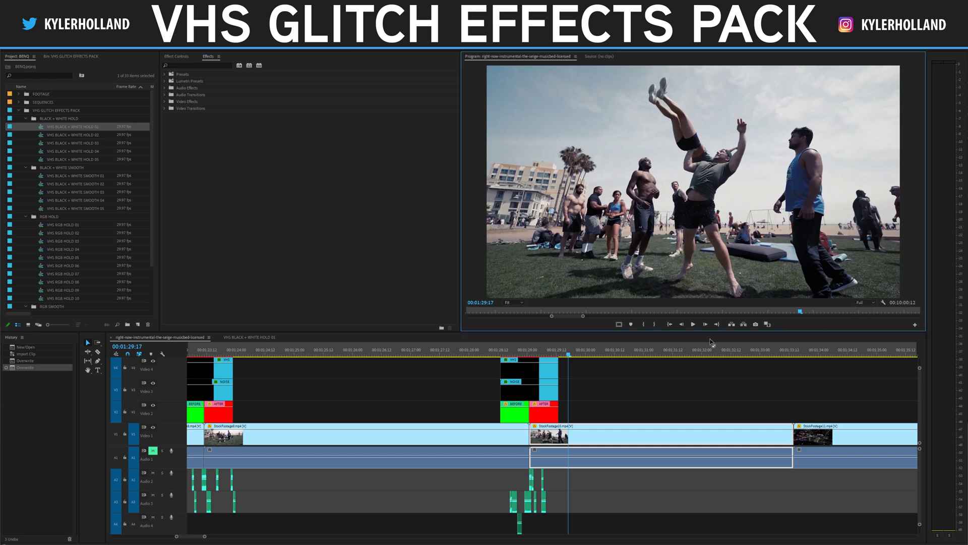
click(484, 351)
key(space)
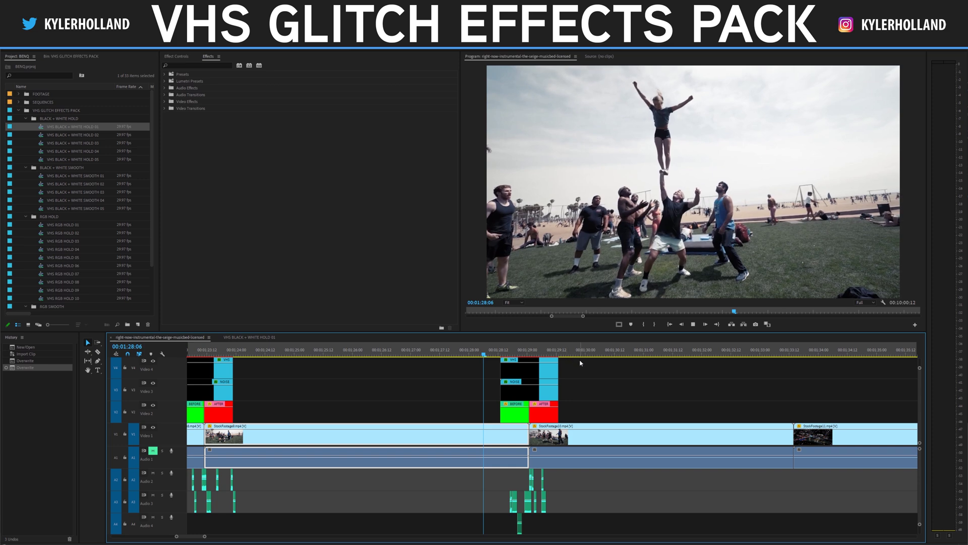
key(space)
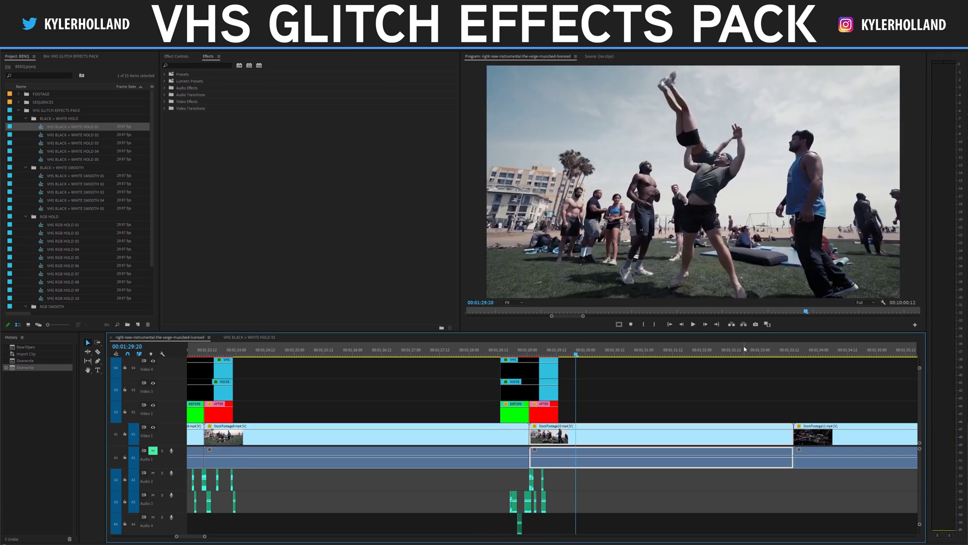
- Set the playback resolution to 1/4 and mark In at 00:01:28:09 and Out at 00:01:29:19 around the glitch transition
click(490, 351)
click(864, 302)
click(864, 326)
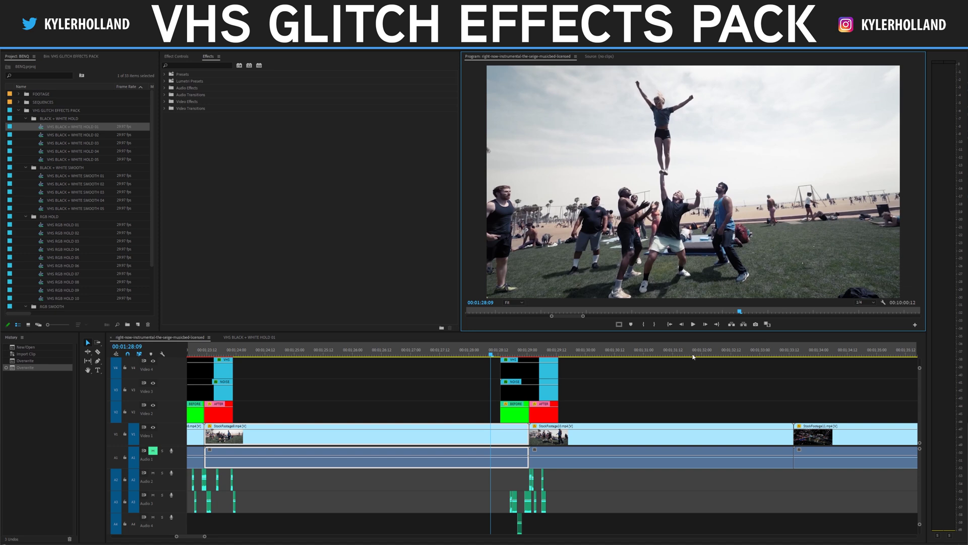
key(i)
click(573, 352)
key(o)
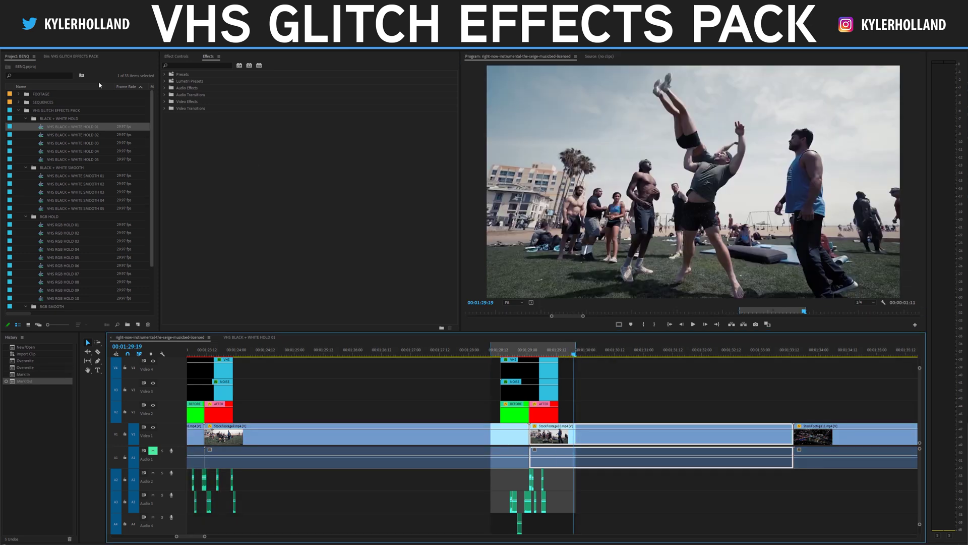
click(47, 30)
click(61, 59)
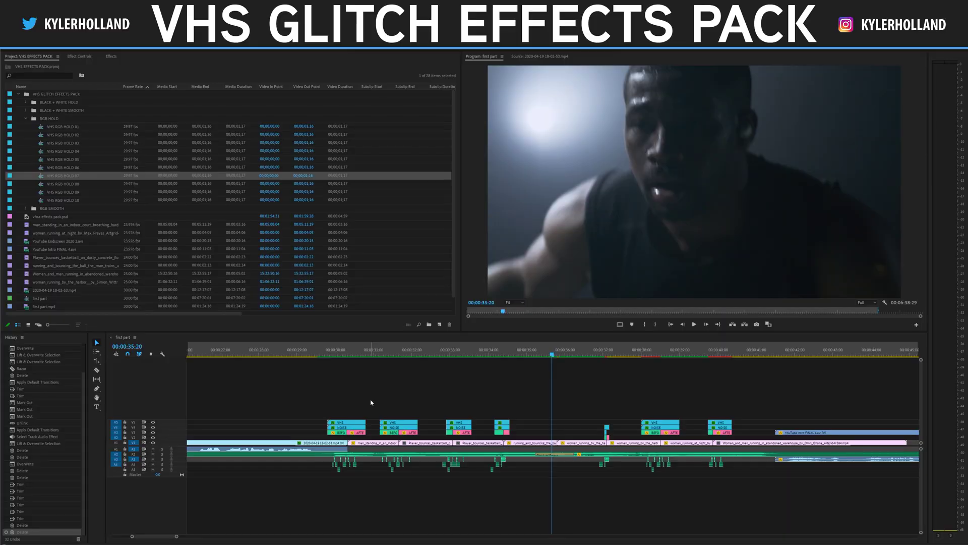
- In the first part sequence, overwrite VHS RGB HOLD 07 above the cut from the ball-bouncing runner to the harbor runner and preview 00:00:35:18
click(346, 396)
drag(507, 409, 510, 433)
key(=)
key(=)
key(=)
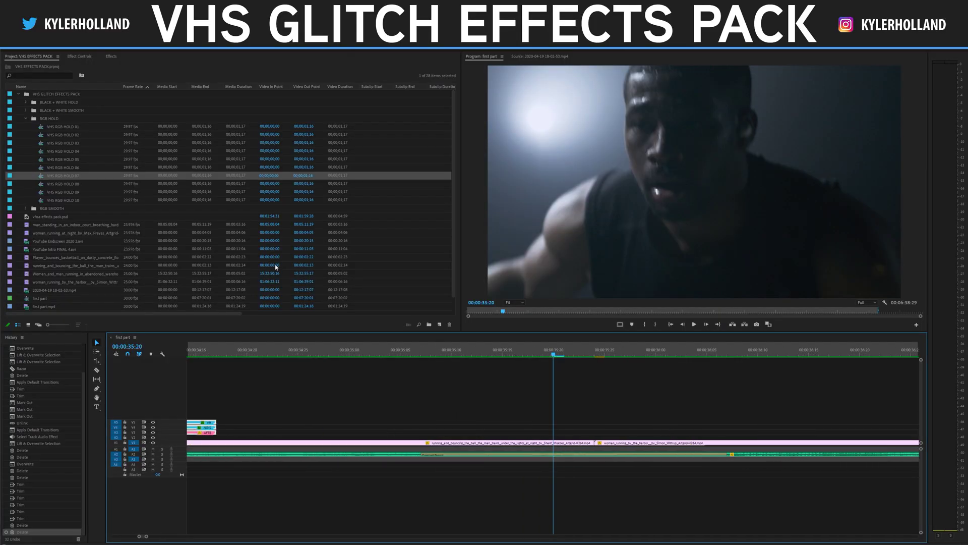
drag(56, 176, 599, 433)
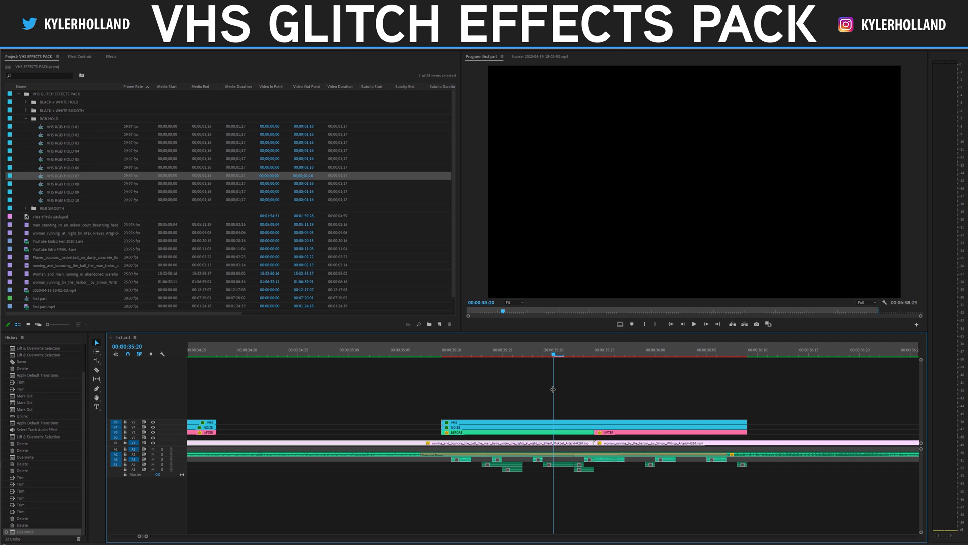
click(532, 353)
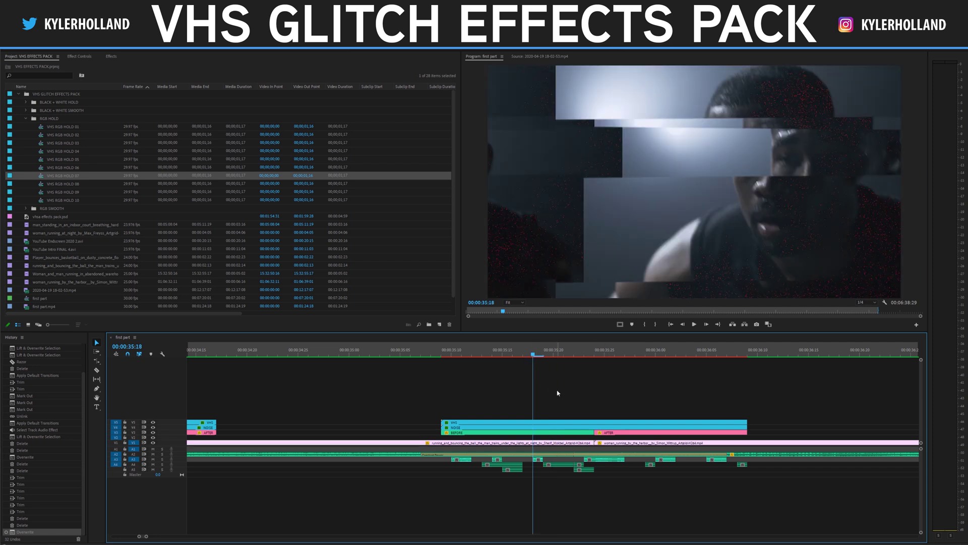
- Trim the VHS RGB HOLD 07 layers at both ends to a short glitch around the runner cut, delete the surplus sound clips, and play it
drag(426, 411, 574, 428)
drag(799, 405, 614, 427)
drag(549, 499, 448, 459)
key(Delete)
drag(665, 481, 644, 460)
key(Delete)
key(Delete)
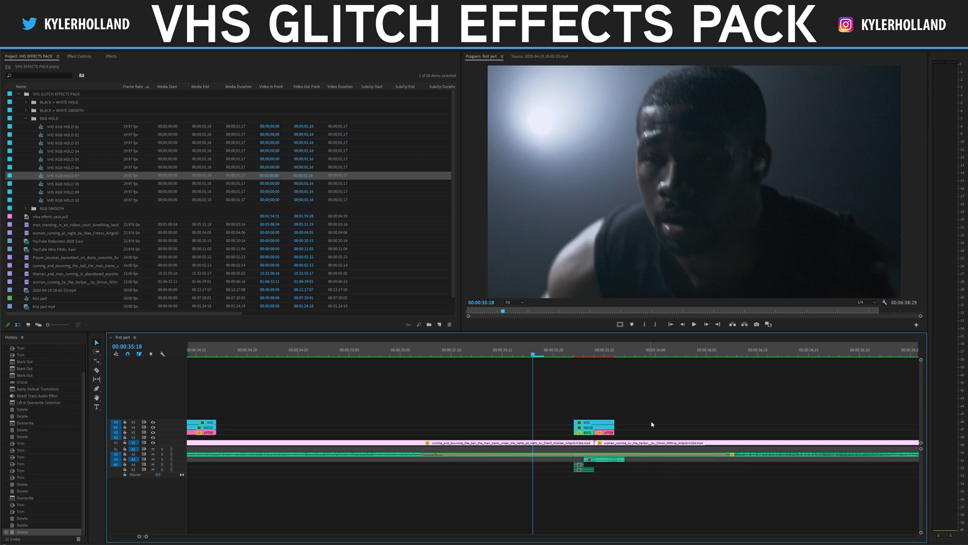
key(space)
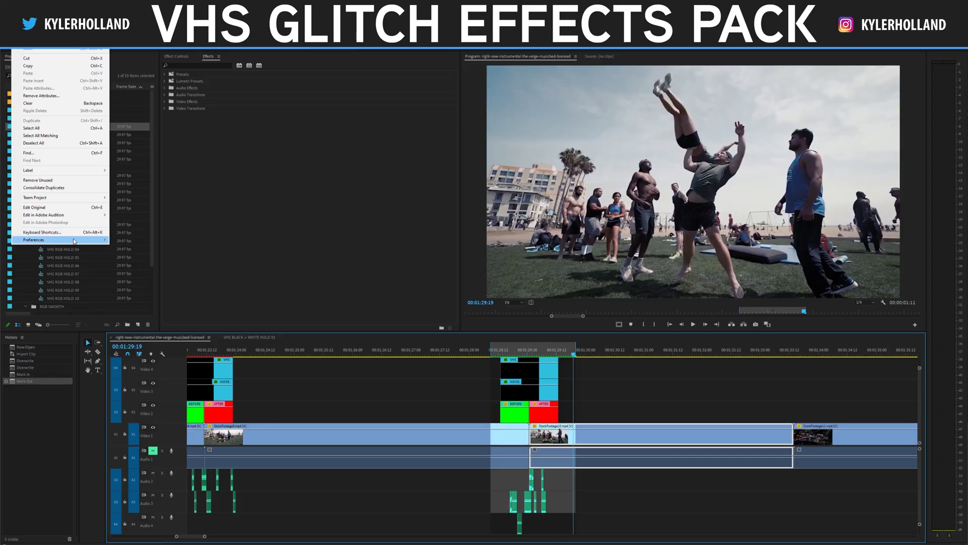
- In the Media preferences, choose Set to frame size as the Default Media Scaling
mouse_move(103, 241)
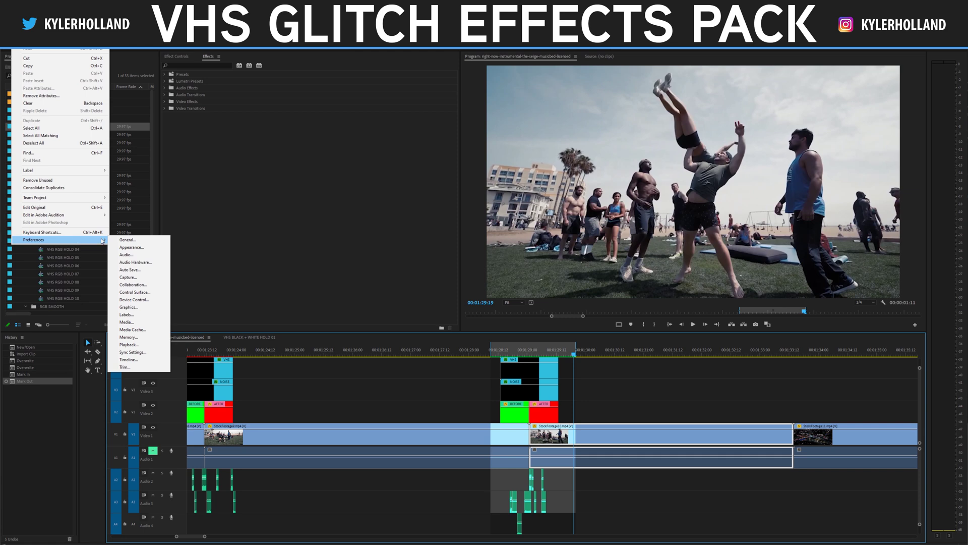
click(151, 322)
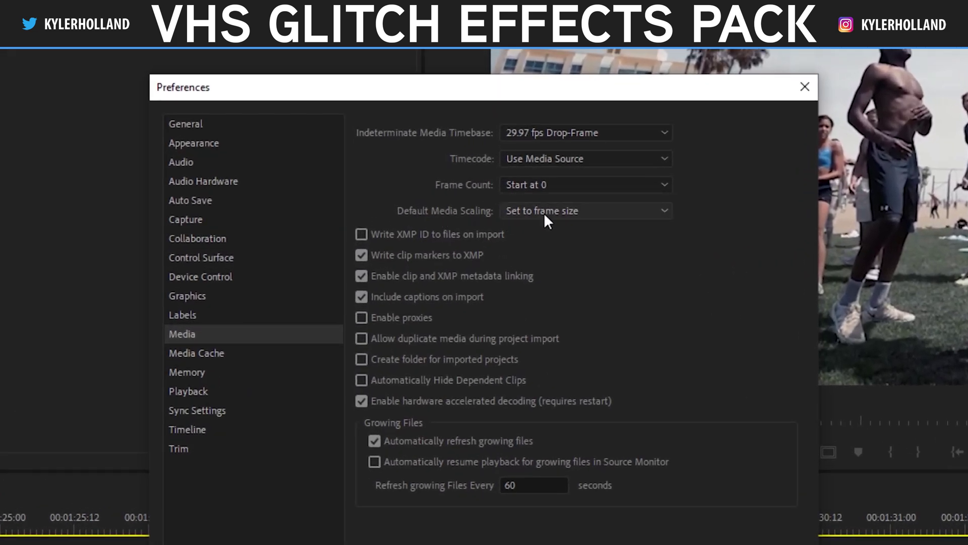
click(544, 213)
click(575, 264)
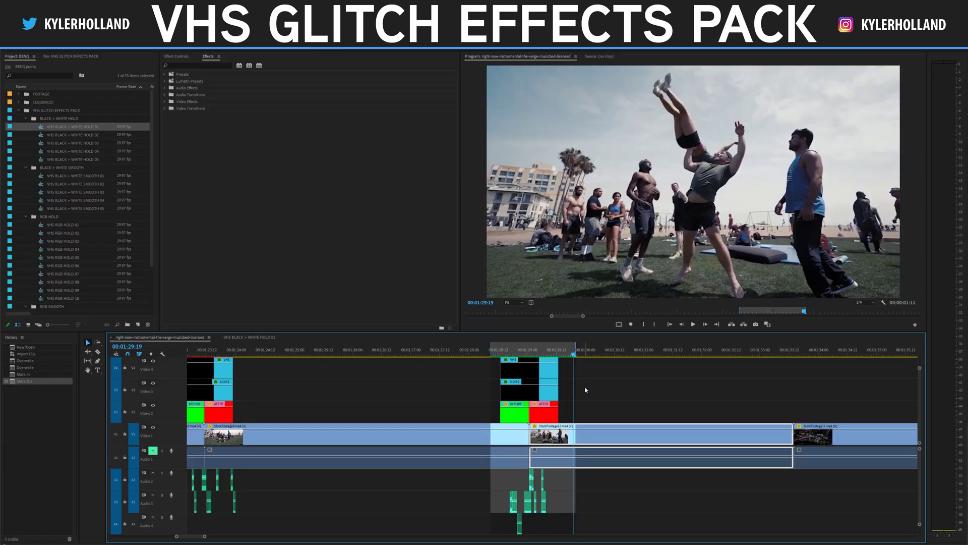
- Replay the glitch from 00:01:28:22 and overwrite another glitch preset above the cut between StockFootage10 and StockFootage11
click(523, 350)
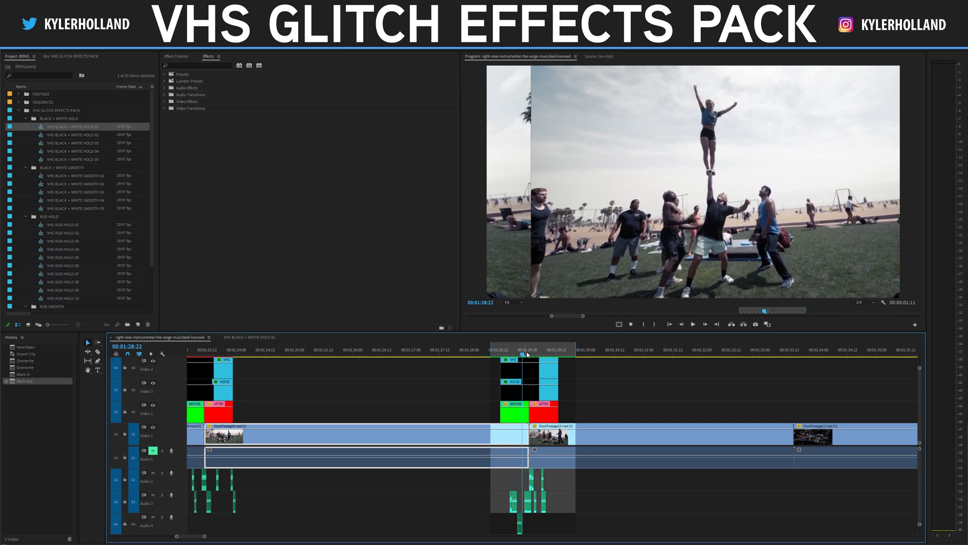
key(space)
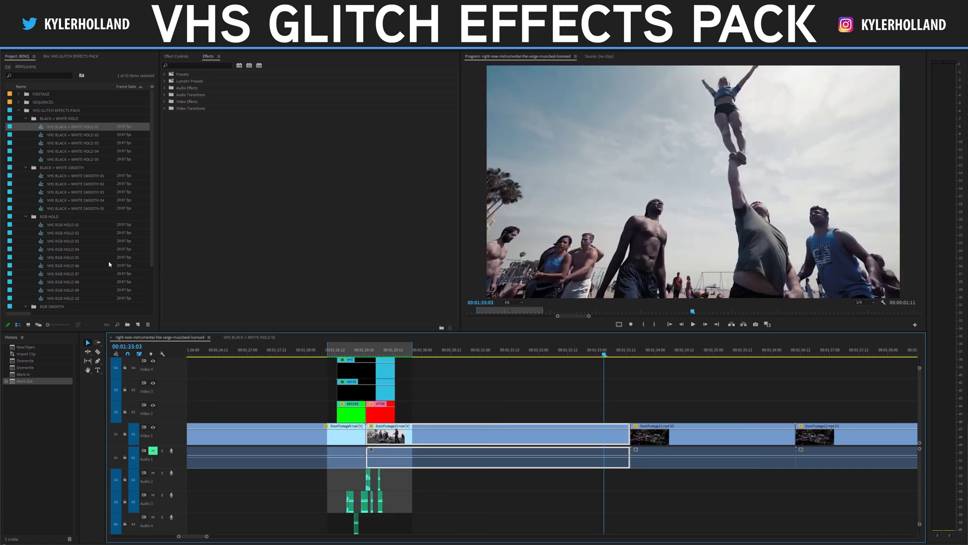
scroll(112, 267, down, 3)
drag(90, 305, 631, 407)
key(Left)
key(Left)
key(Left)
key(Left)
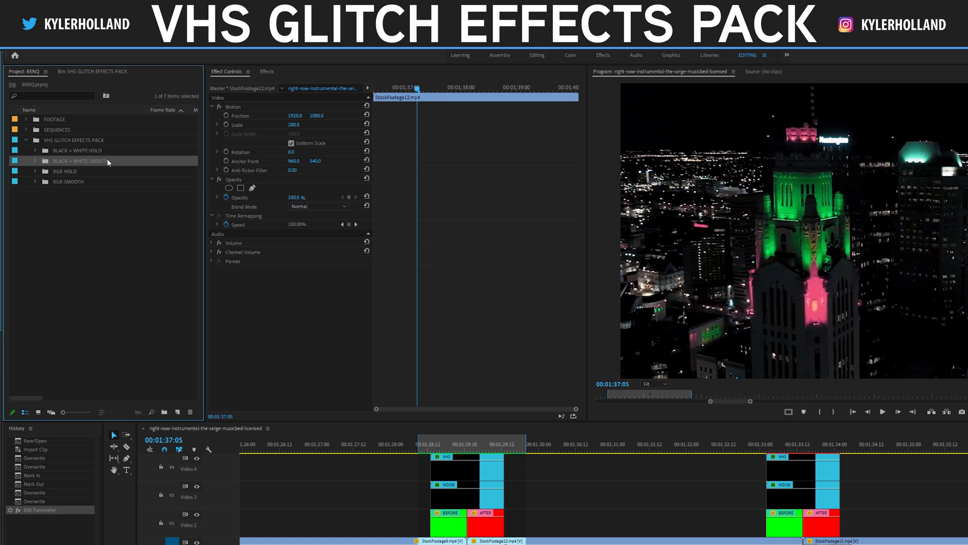
- Expand the BLACK + WHITE HOLD bin, open the VHS BLACK + WHITE HOLD 04 sequence and play it
click(35, 150)
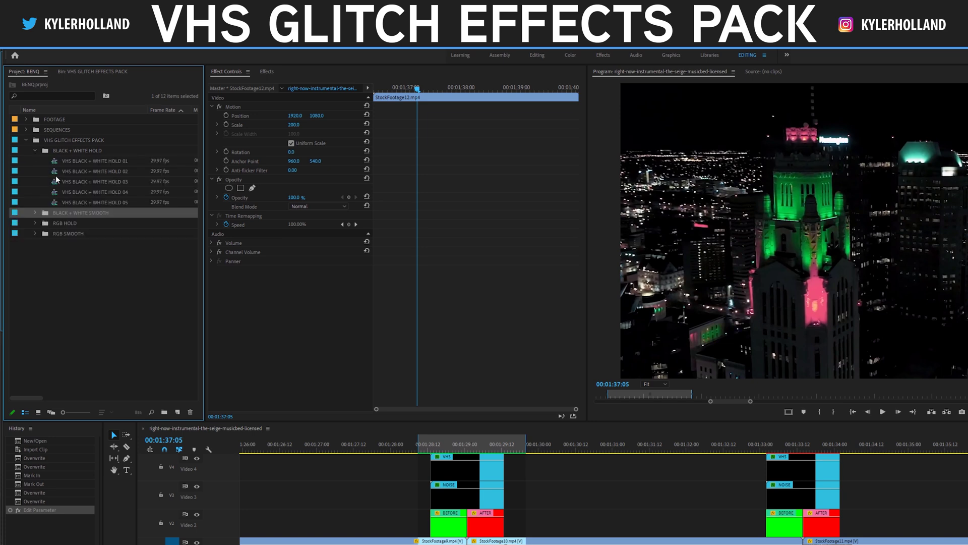
double_click(57, 192)
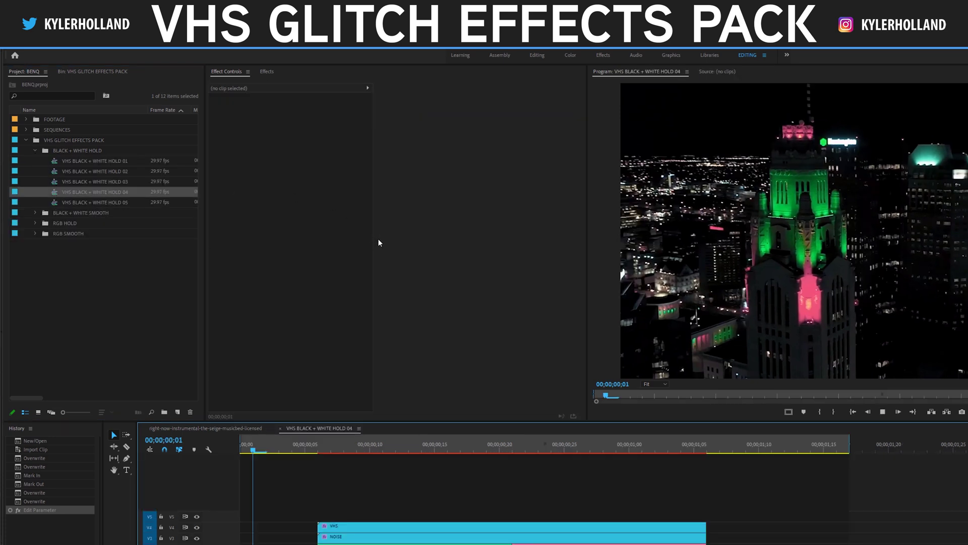
key(space)
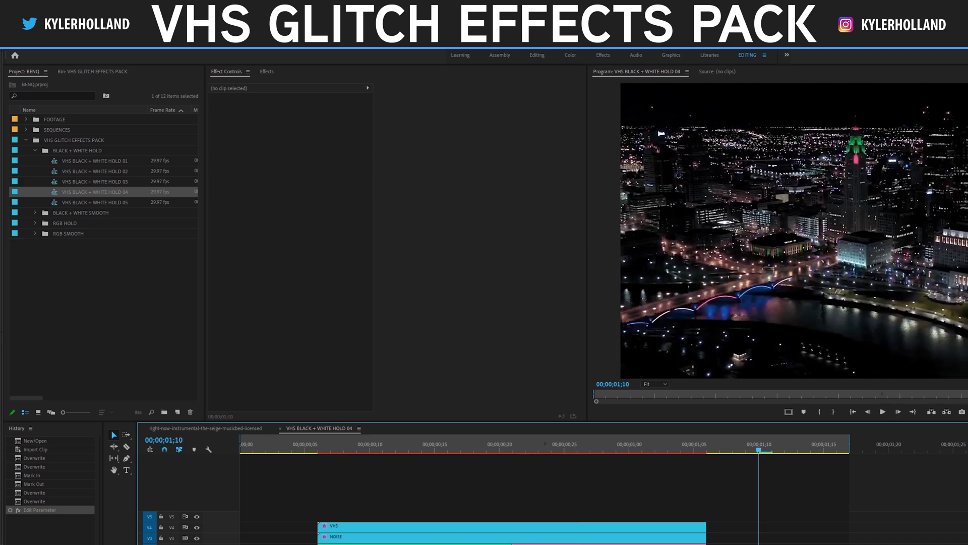
- Open and play VHS BLACK + WHITE SMOOTH 03, and examine the VHS layer's Offset keyframes at 00;00;00;16
click(34, 213)
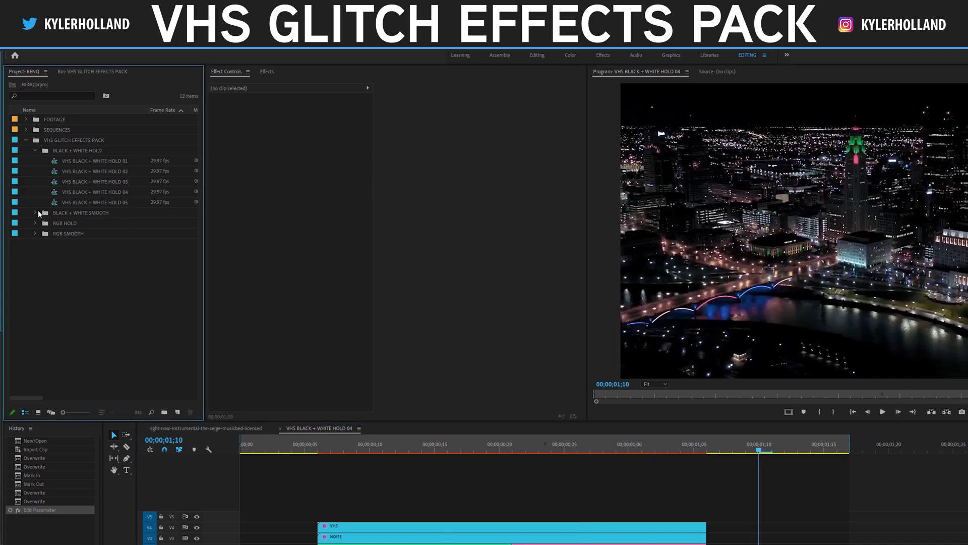
double_click(90, 246)
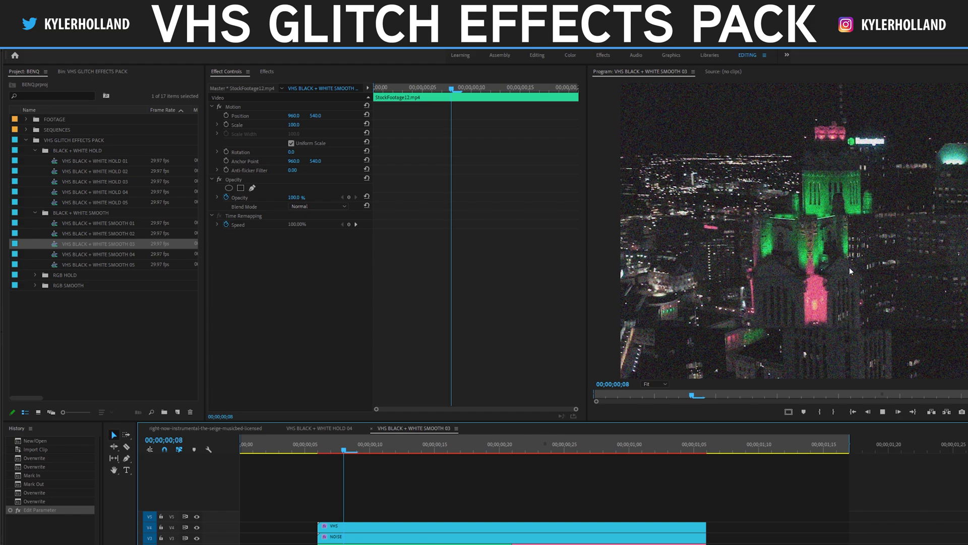
key(space)
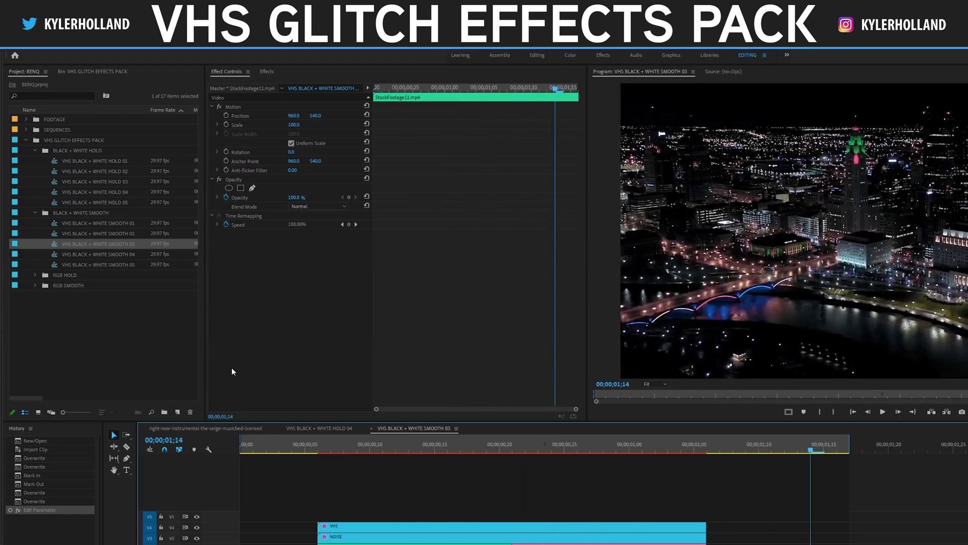
click(447, 449)
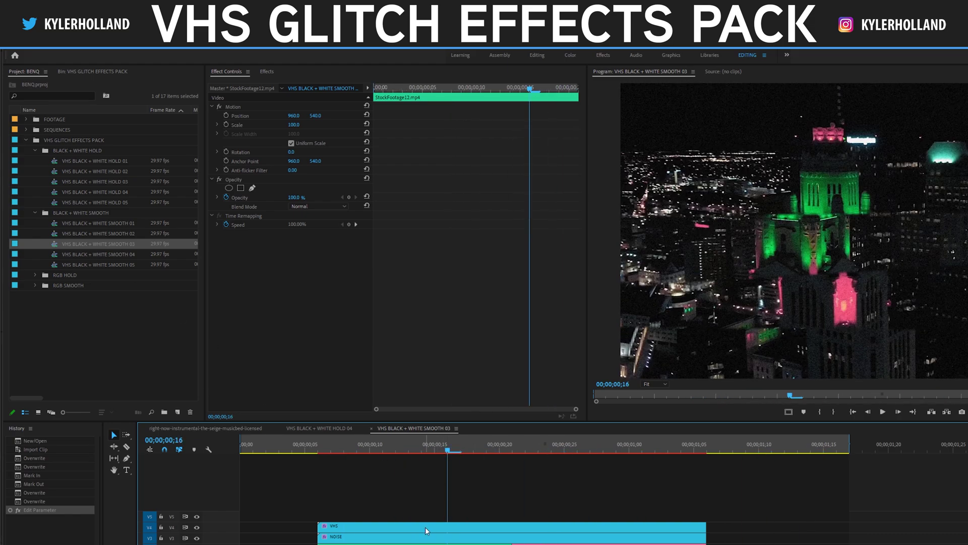
click(429, 527)
scroll(424, 353, down, 1)
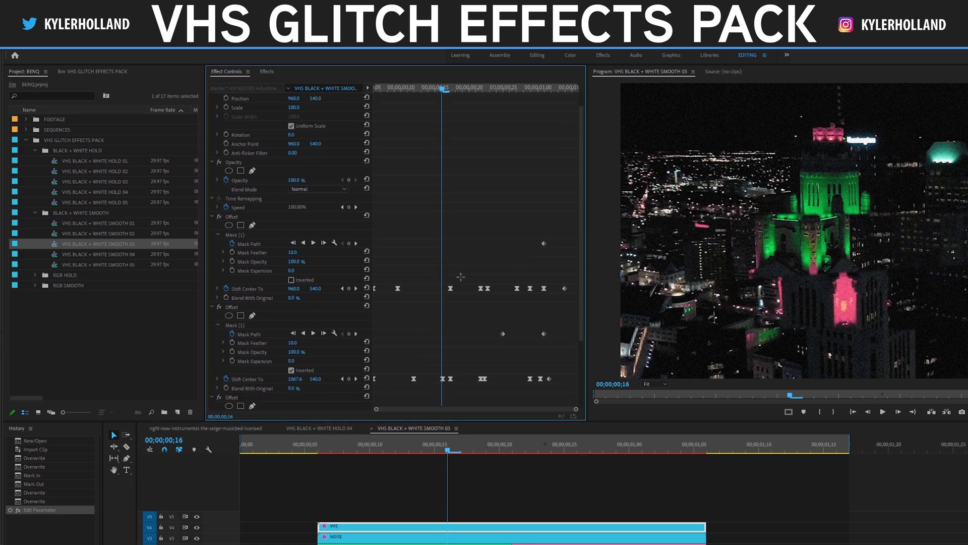
- Open VHS BLACK + WHITE HOLD 03 and examine the hold keyframes of its VHS layer's Offset effects at 00;00;00;22
double_click(92, 182)
click(311, 449)
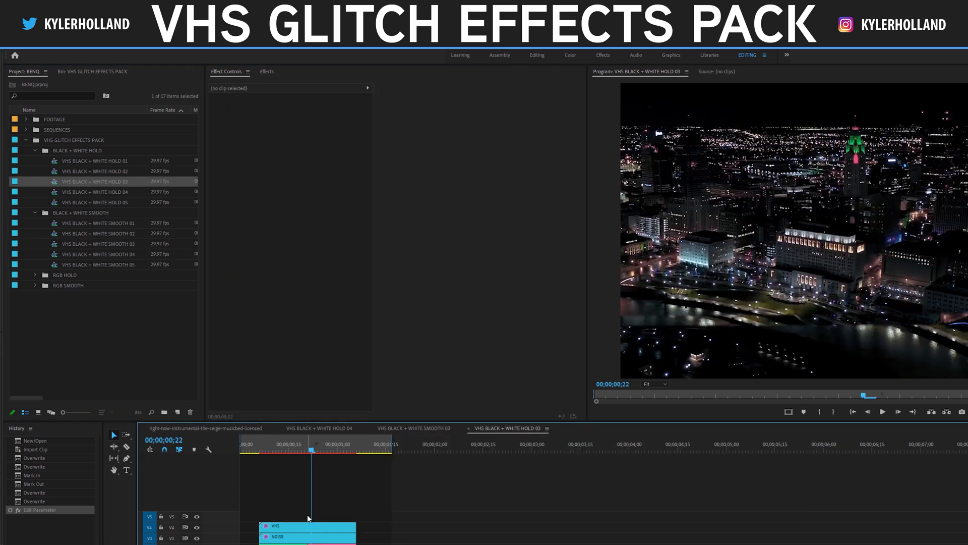
click(307, 526)
scroll(428, 286, down, 1)
drag(443, 263, 506, 393)
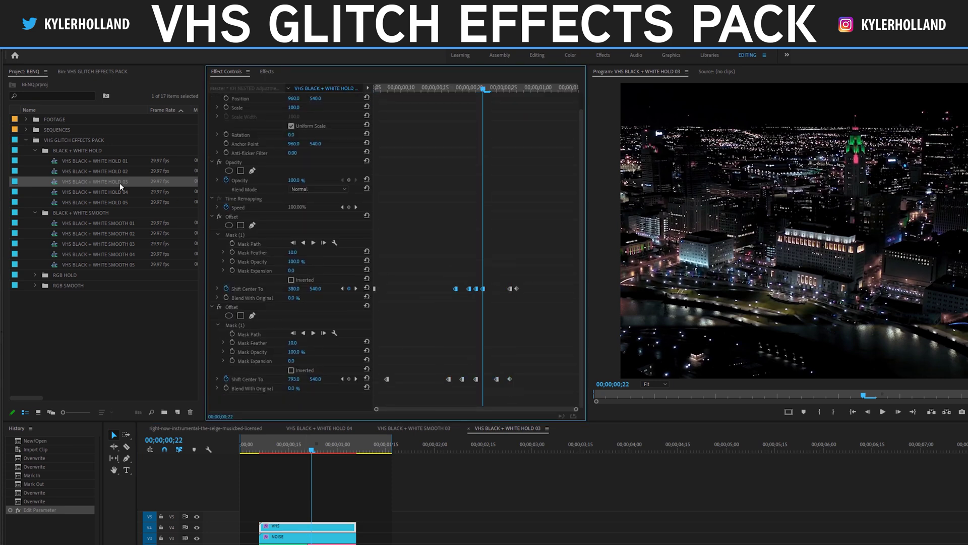
- Expand the RGB HOLD bin, open VHS RGB HOLD 08 and play its glitch, replaying it from 00;00;00;09
click(34, 150)
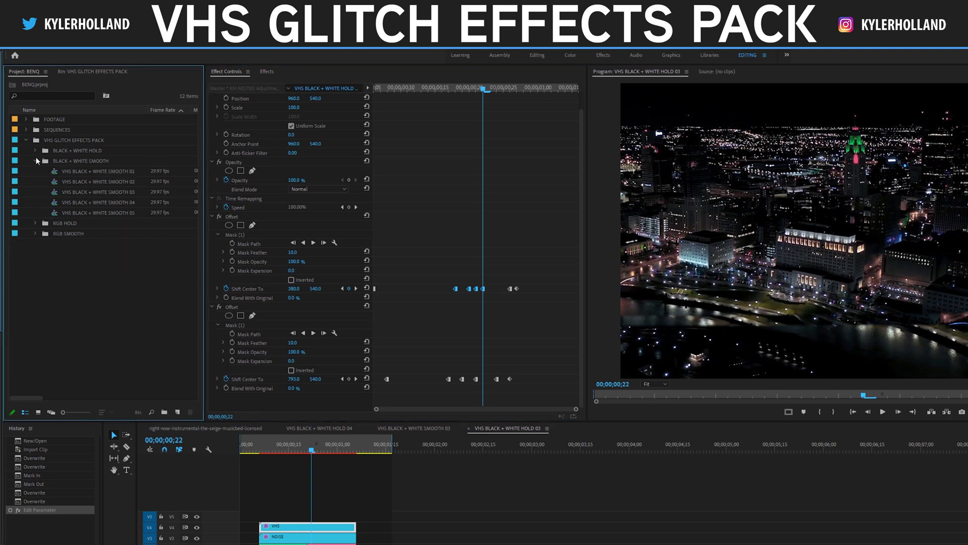
click(35, 171)
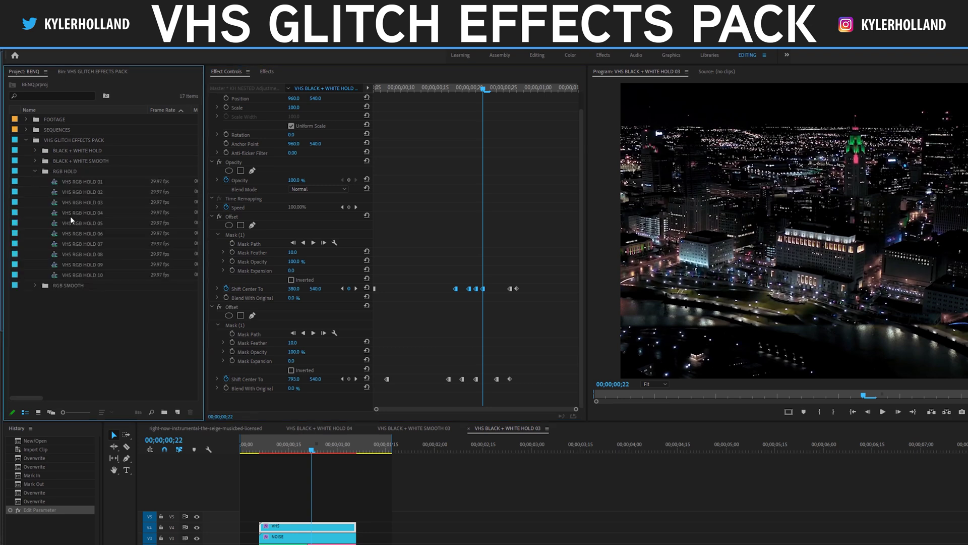
double_click(72, 253)
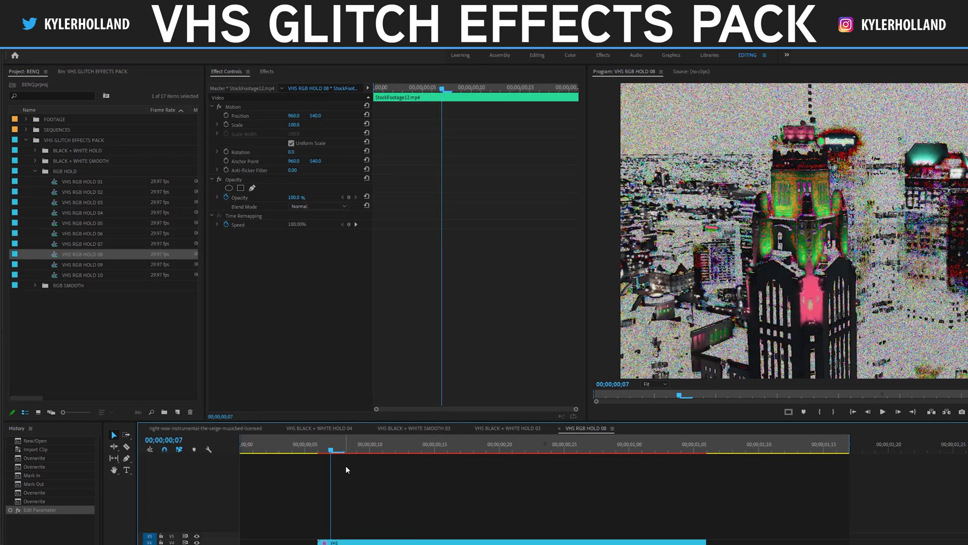
click(372, 450)
key(space)
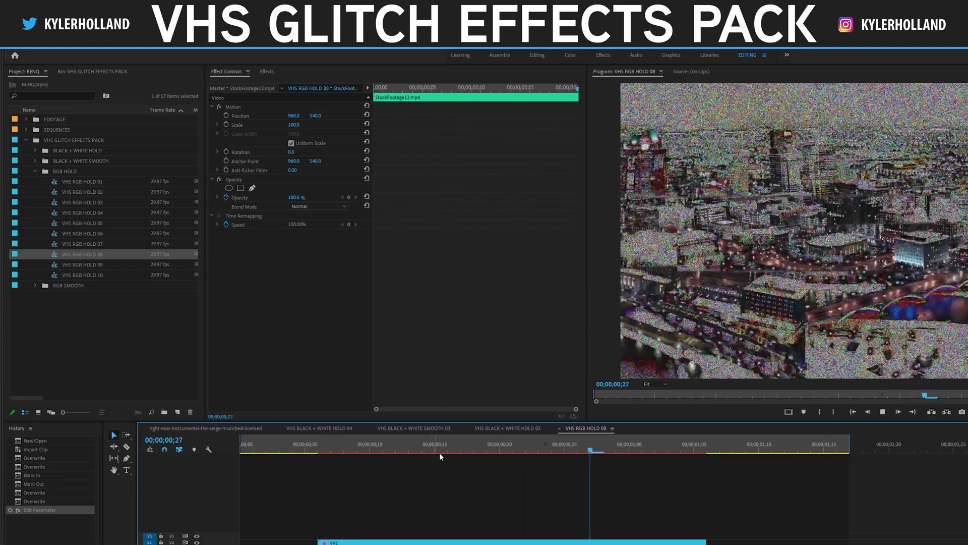
drag(377, 452, 361, 453)
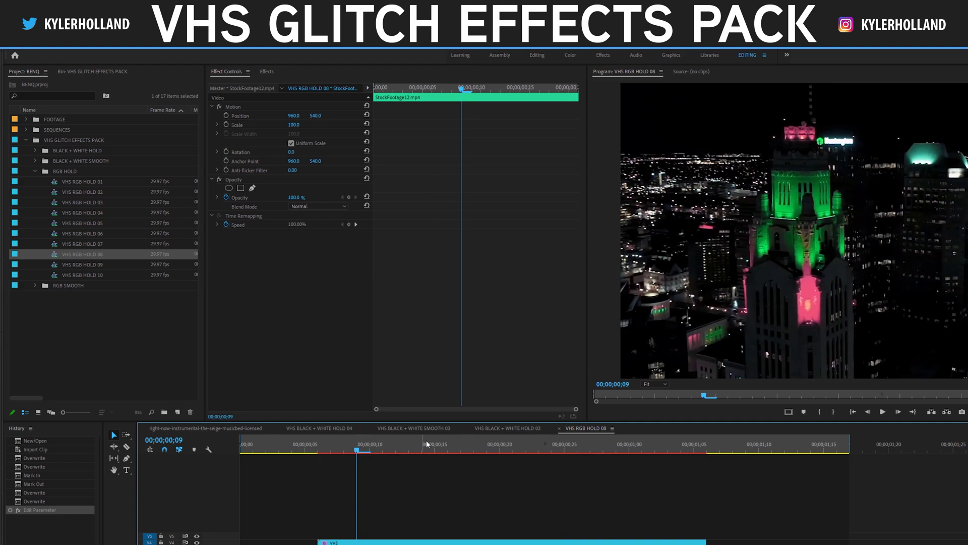
key(space)
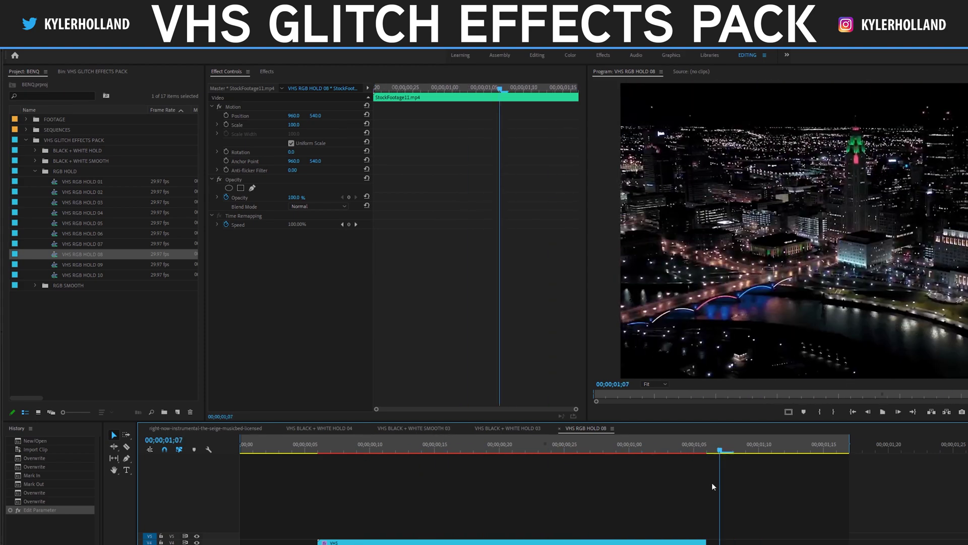
- In the main right-now-instrumental sequence, overwrite VHS RGB HOLD 09 above the cut between StockFootage17 and StockFootage18 and play it from 00:01:55:05
click(206, 428)
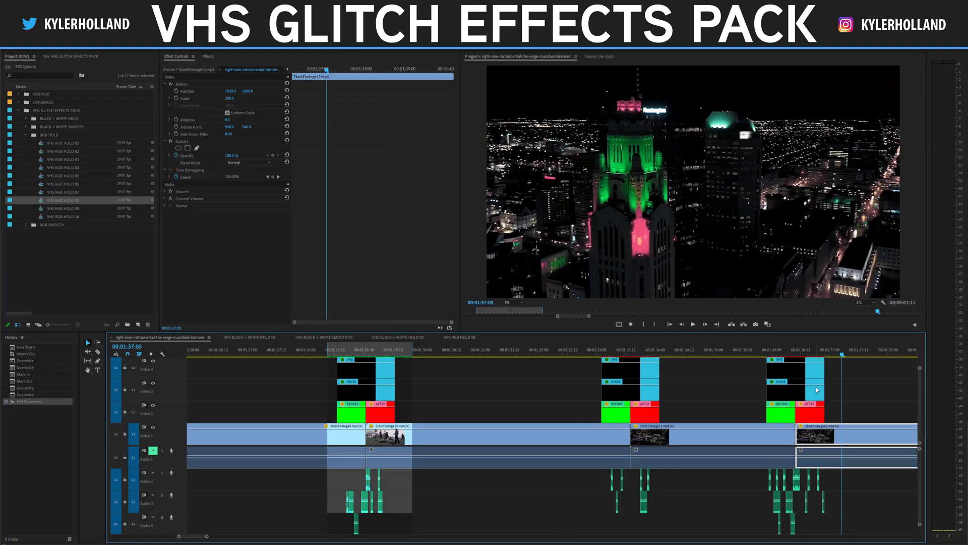
key(minus)
key(minus)
key(minus)
key(minus)
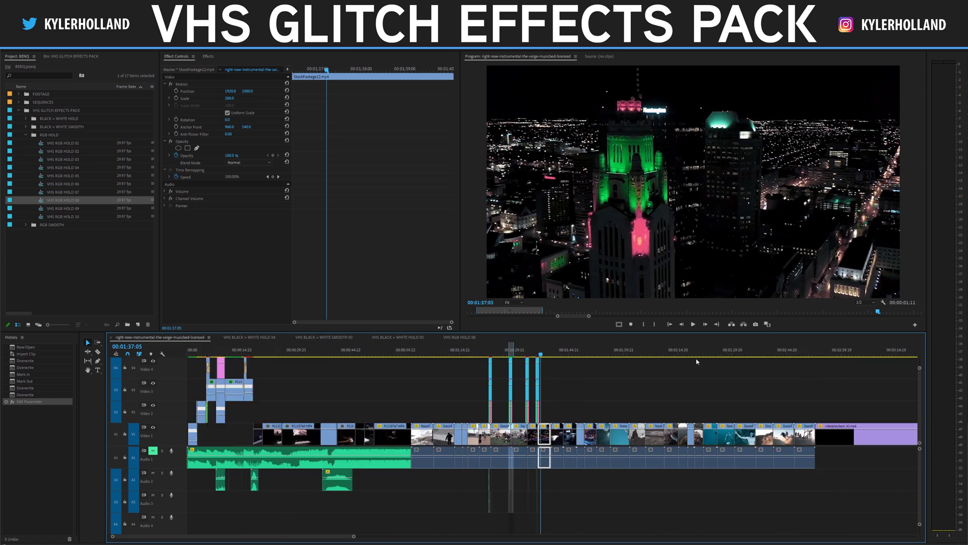
click(615, 353)
key(equal)
key(equal)
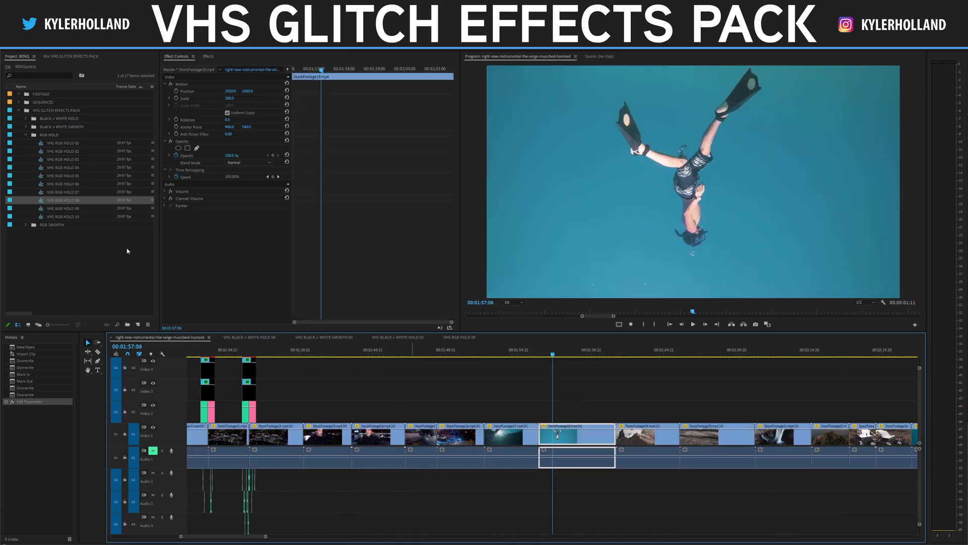
drag(82, 210, 540, 416)
click(523, 352)
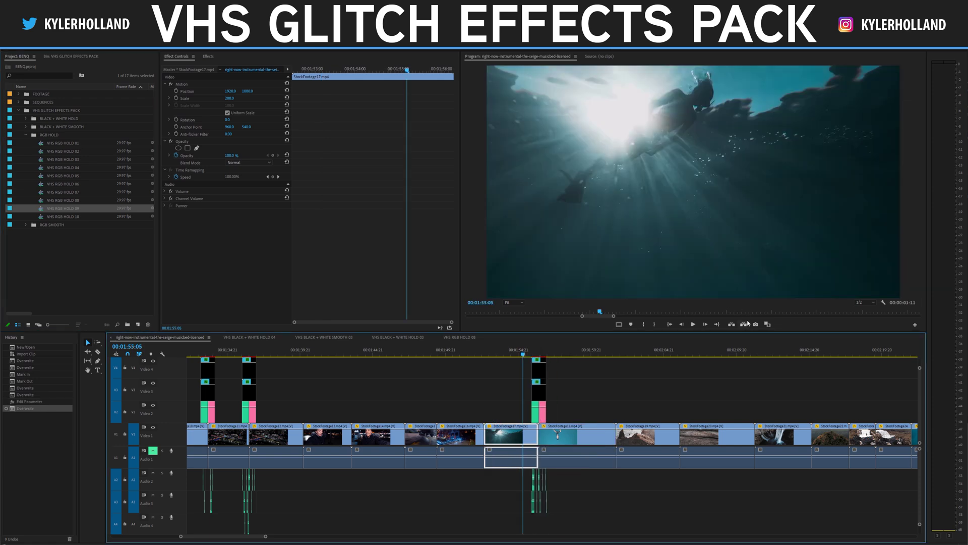
key(space)
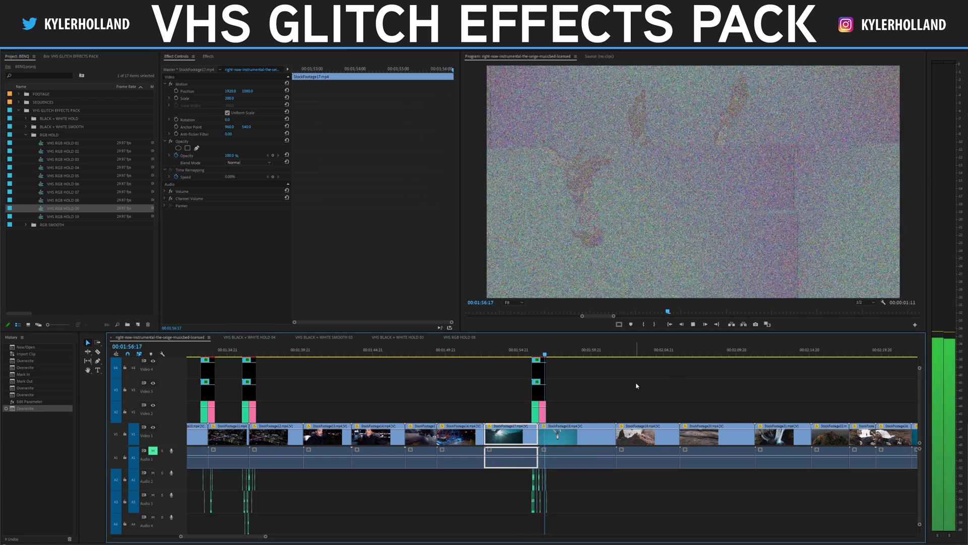